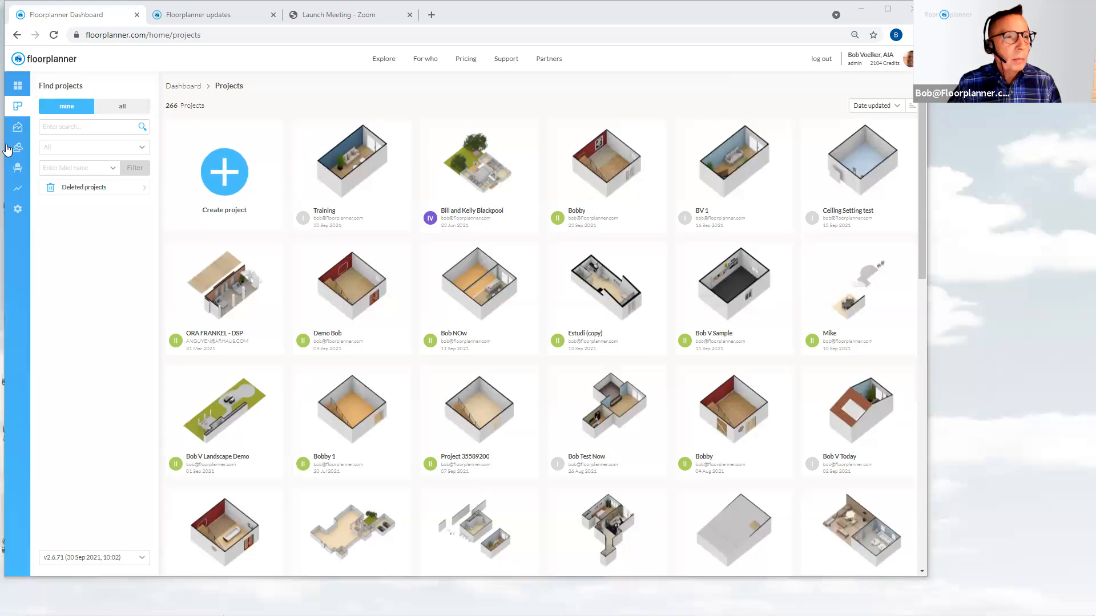
- Review the Floorplanner updates page, examining the recent feature announcements from Improved library to New paint collections
left_click(18, 86)
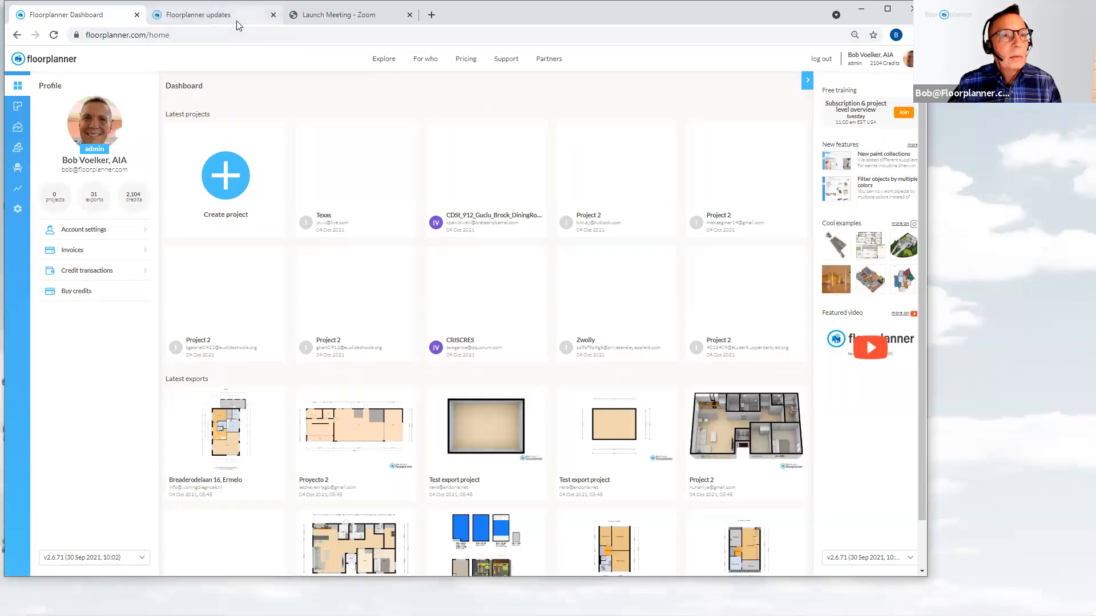
left_click(217, 15)
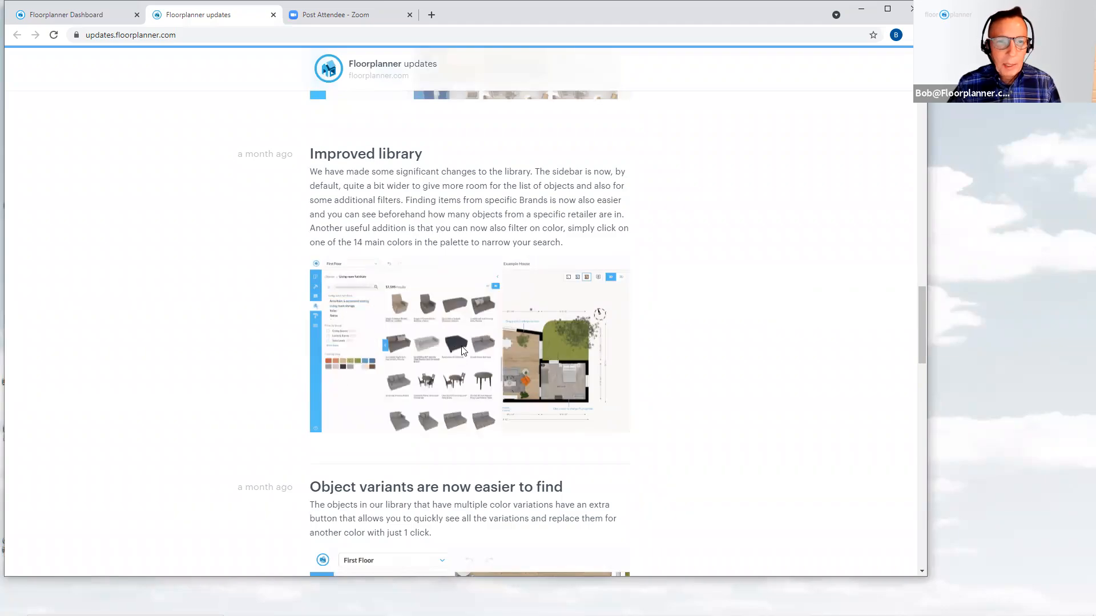
scroll(470, 333, "up", 3)
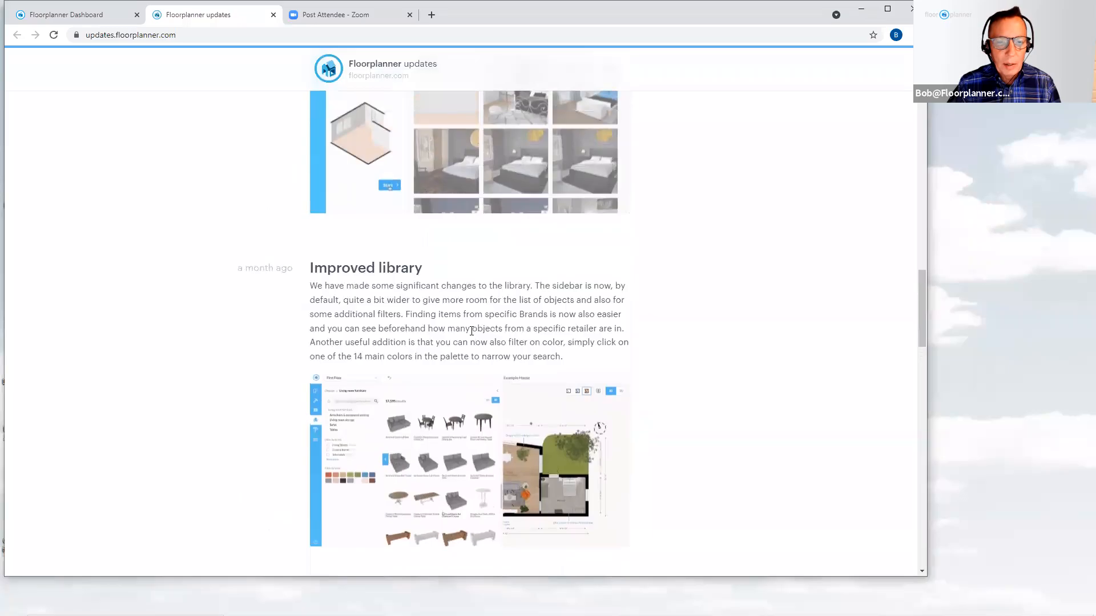
scroll(471, 331, "up", 2)
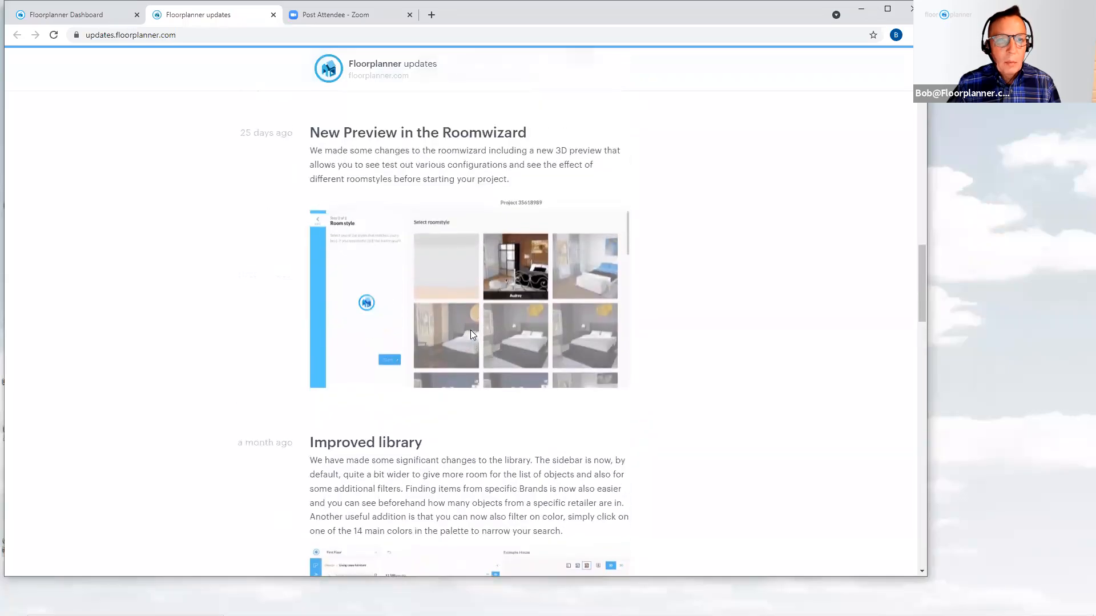
scroll(472, 335, "up", 1)
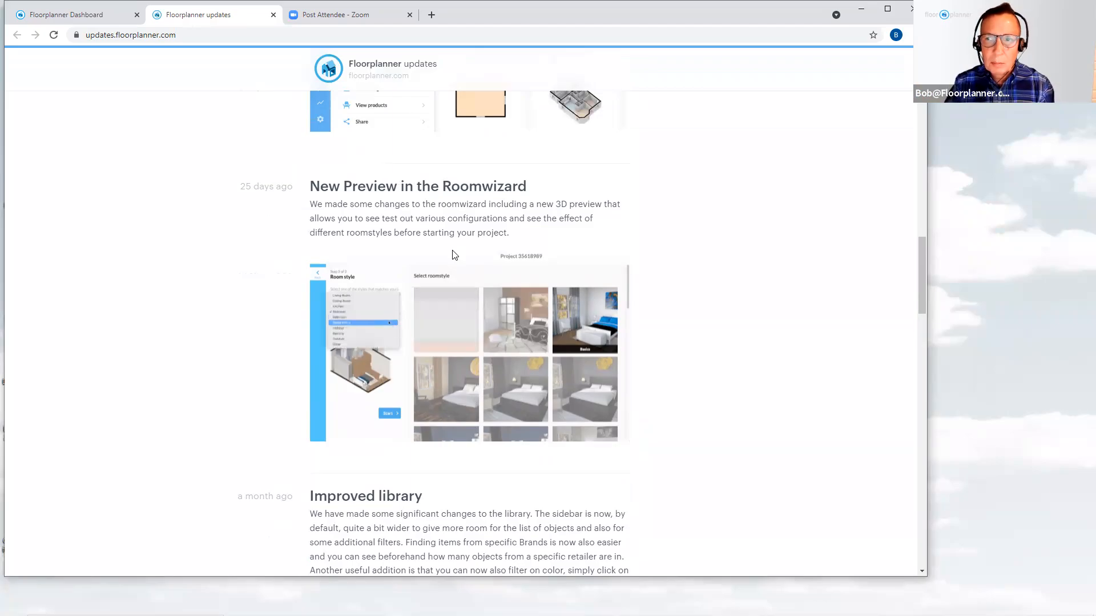
scroll(467, 262, "up", 5)
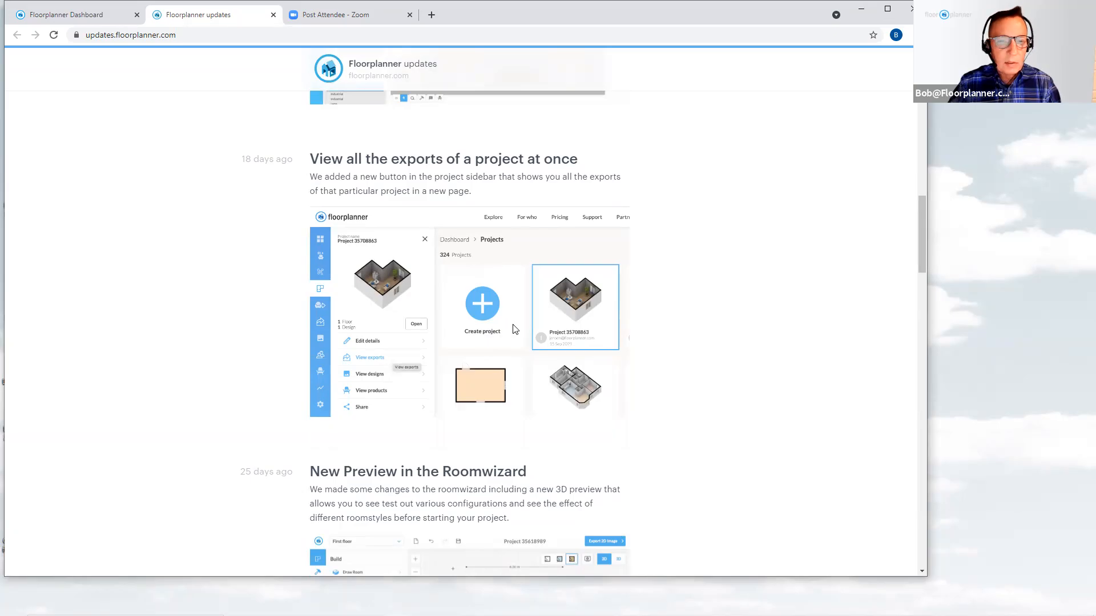
scroll(517, 329, "up", 1)
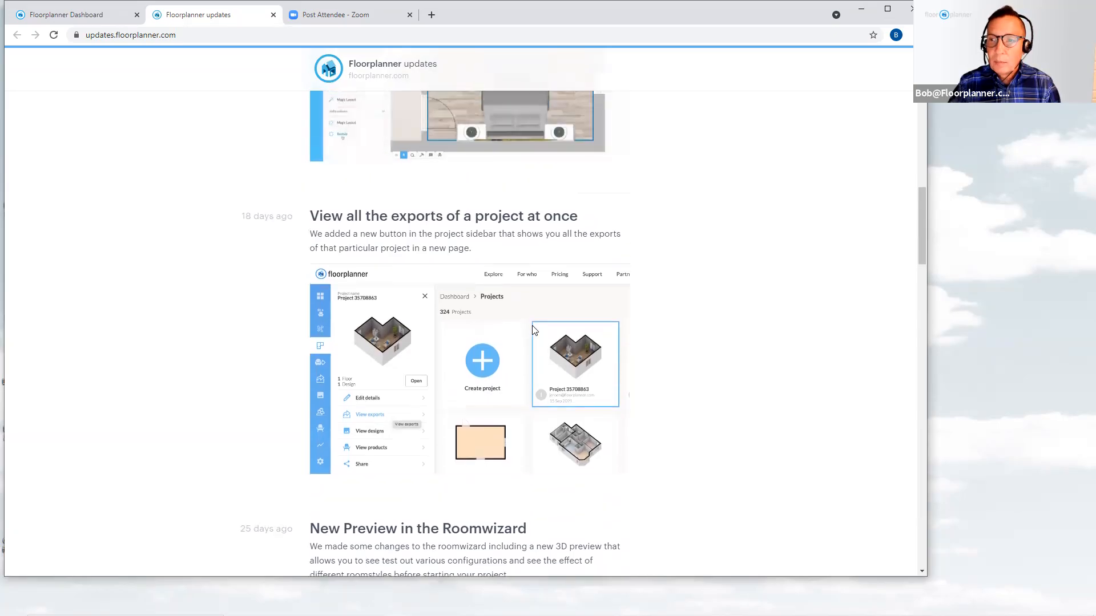
scroll(535, 329, "up", 5)
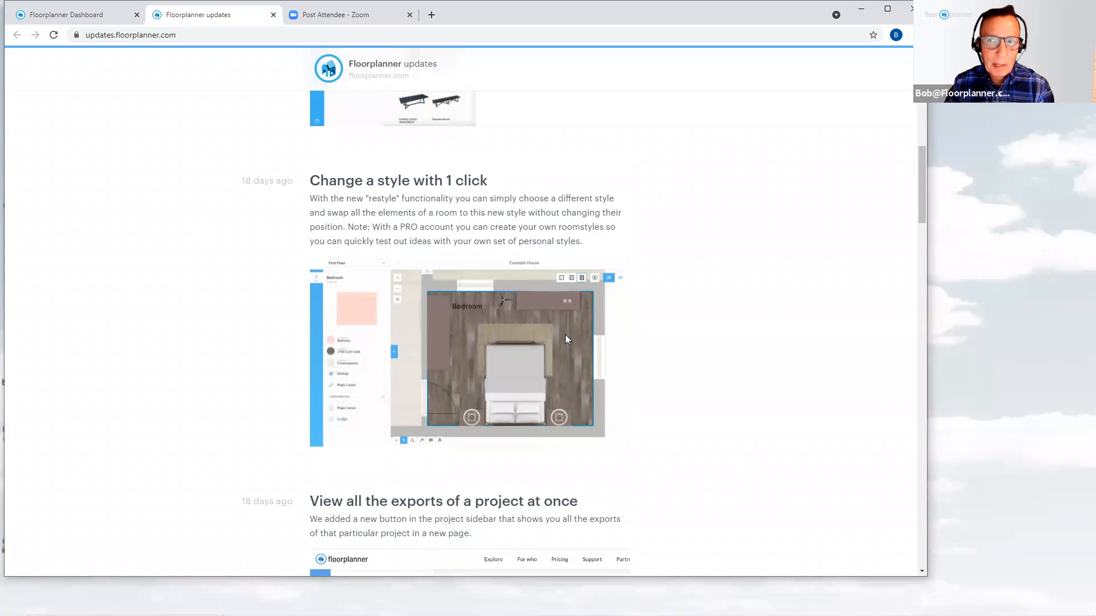
scroll(566, 340, "up", 5)
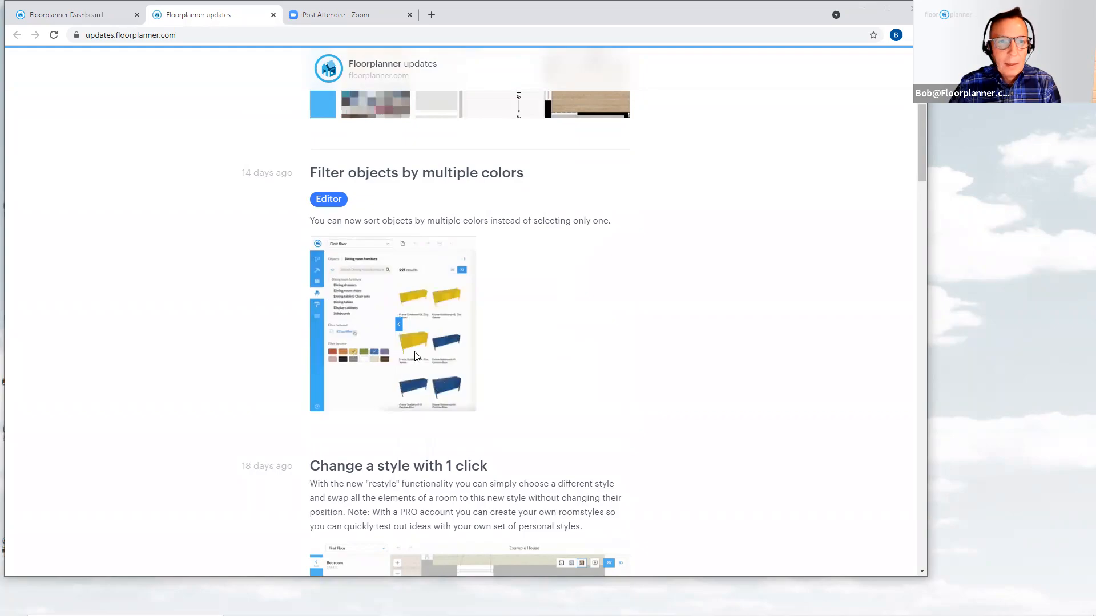
scroll(472, 358, "up", 1)
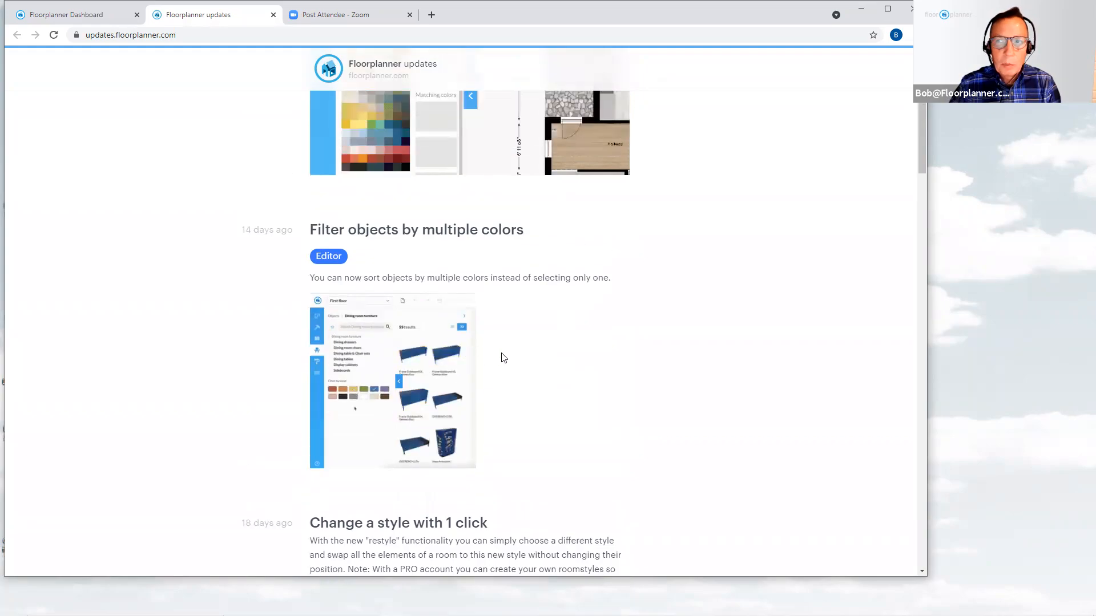
scroll(502, 358, "up", 1)
scroll(502, 358, "up", 1)
scroll(504, 358, "up", 2)
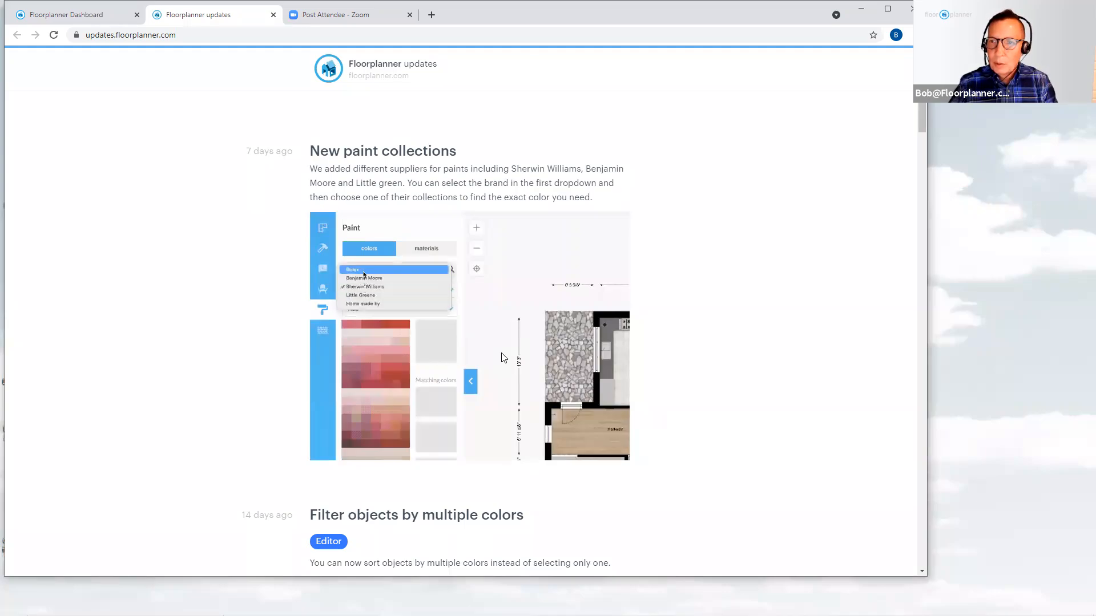
scroll(504, 357, "down", 4)
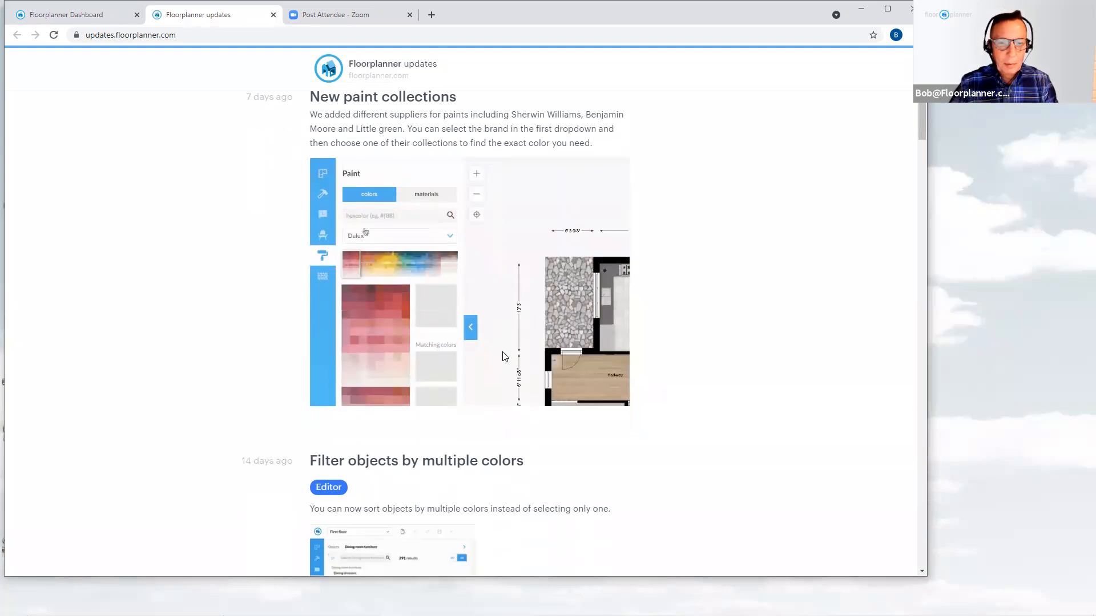
scroll(503, 357, "down", 13)
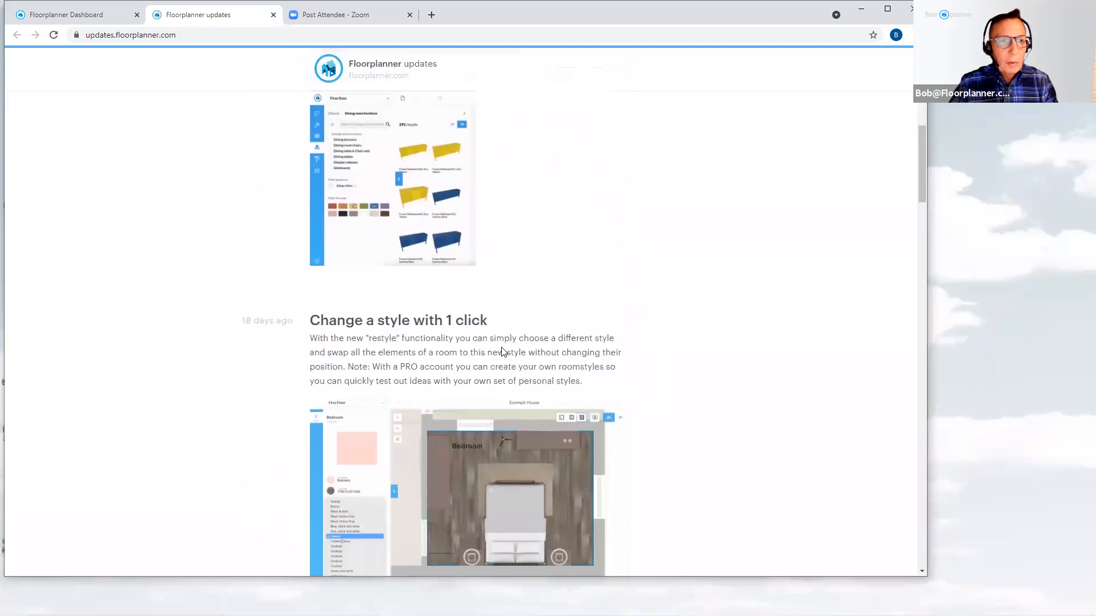
scroll(501, 350, "down", 3)
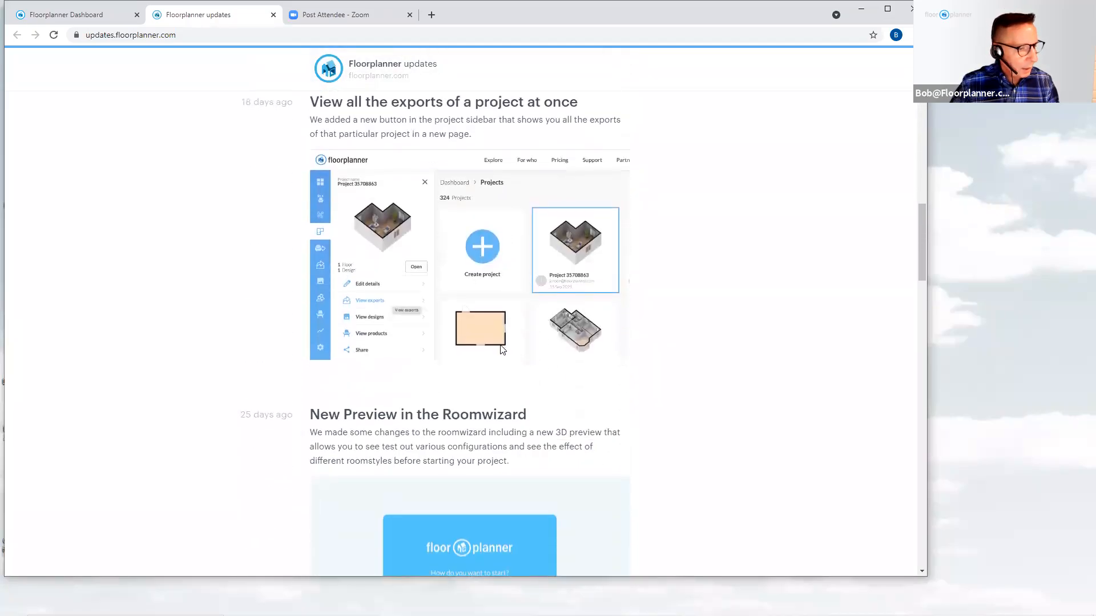
scroll(501, 346, "down", 1)
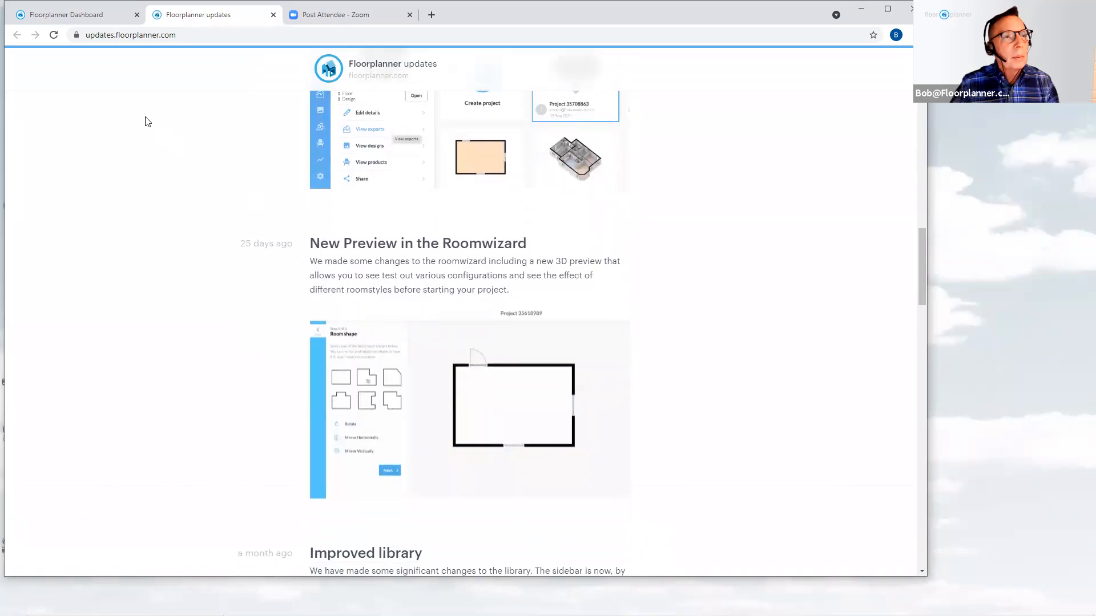
- Create a new Level 1 project named "Room Wizard" from the dashboard's project list
left_click(84, 18)
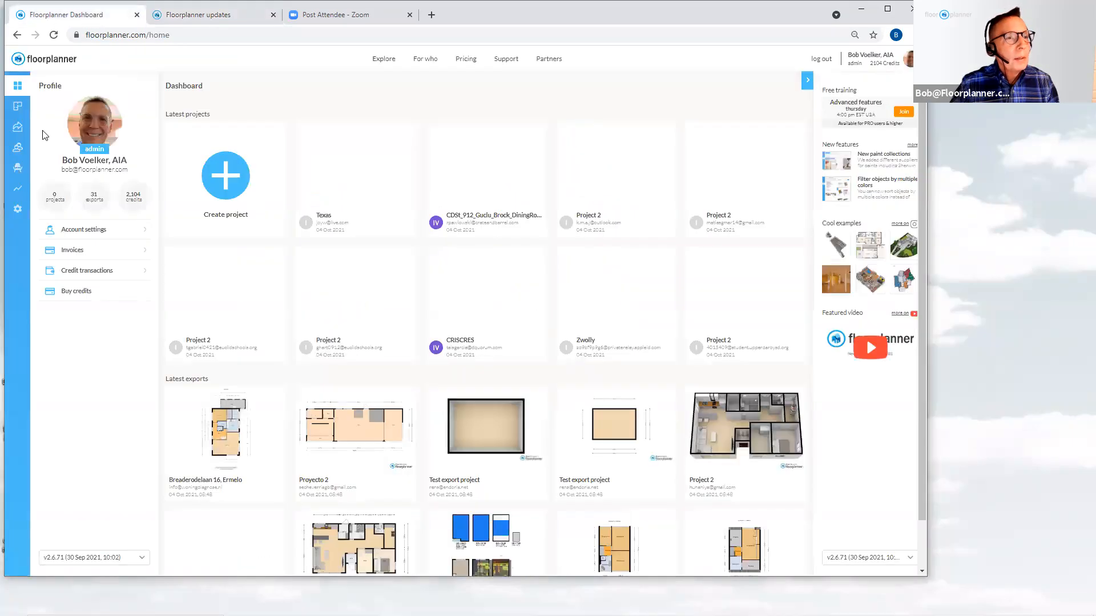
left_click(19, 108)
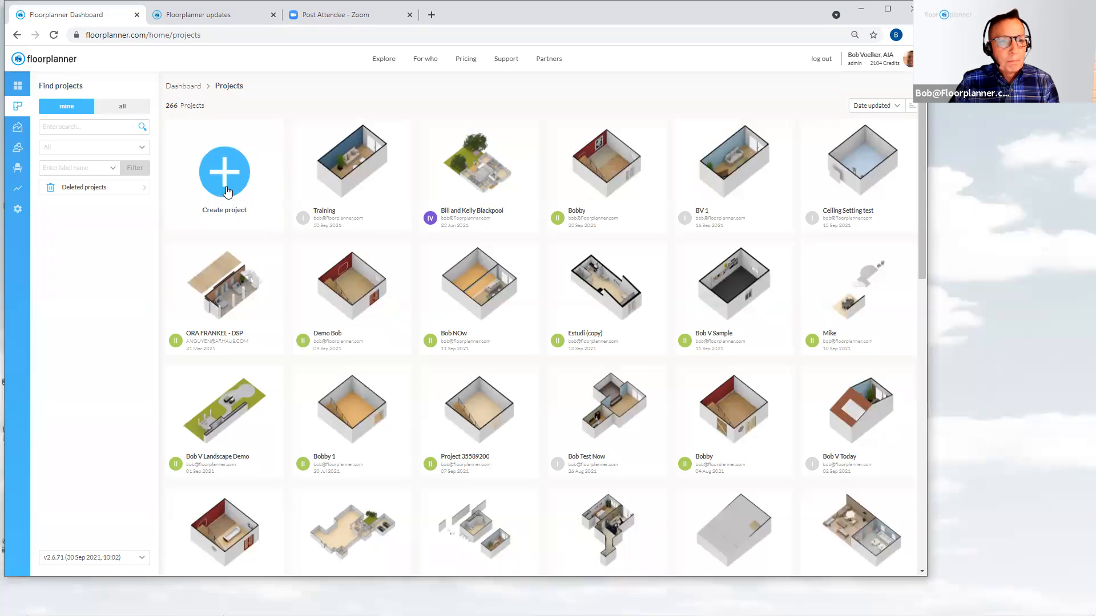
left_click(227, 192)
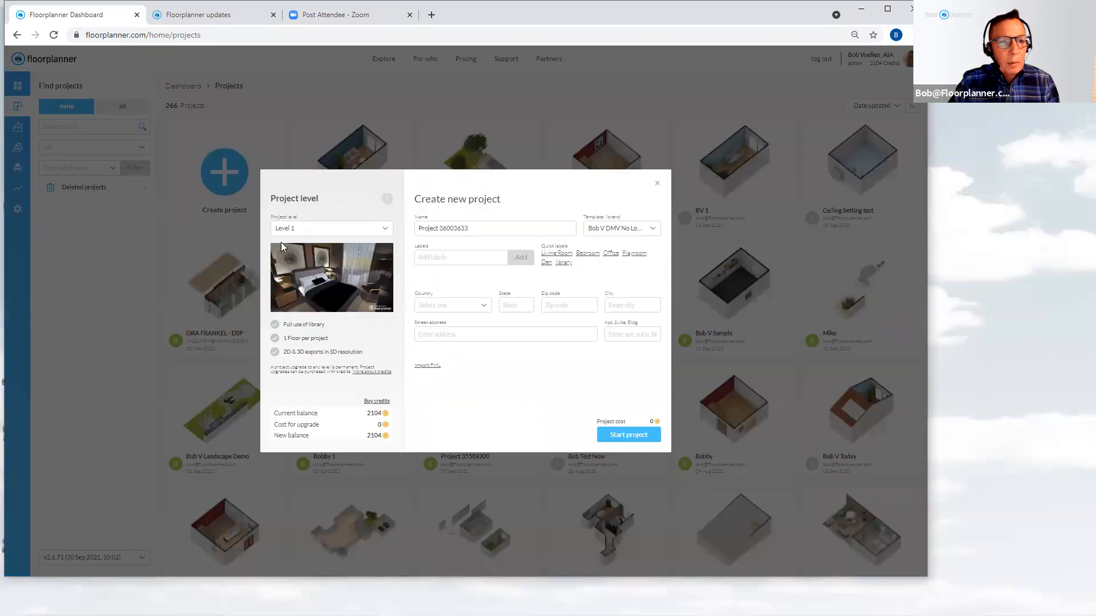
left_click(376, 230)
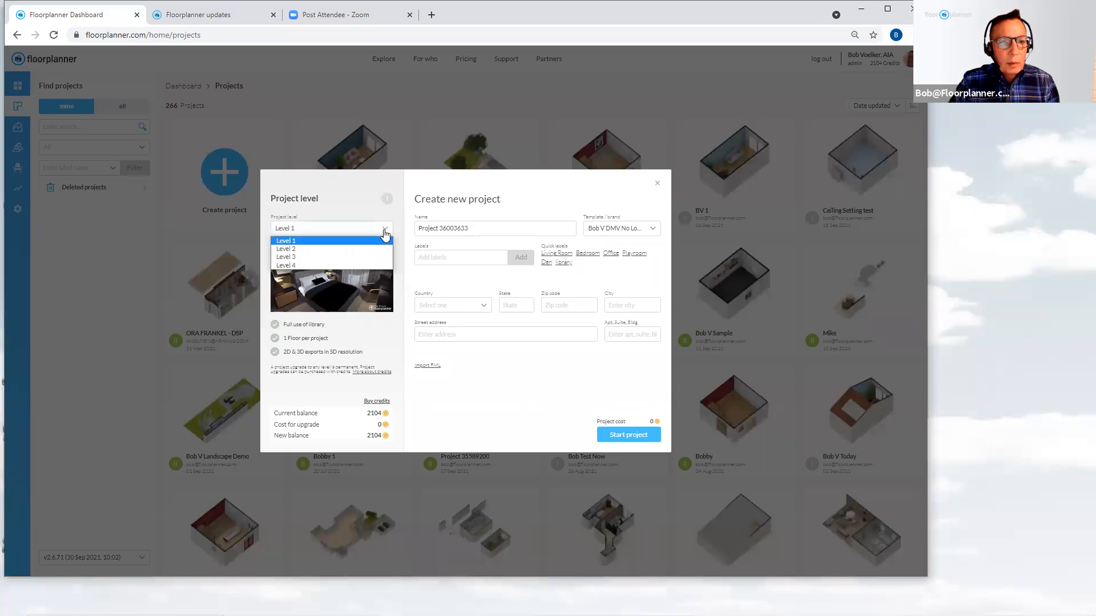
left_click(344, 231)
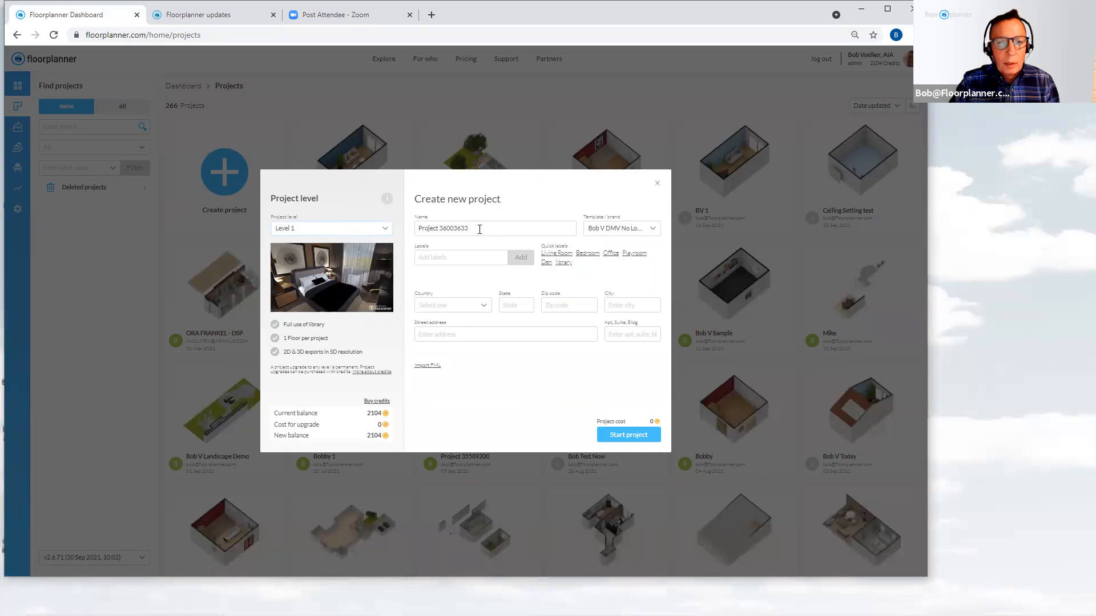
left_click_drag(468, 229, 403, 233)
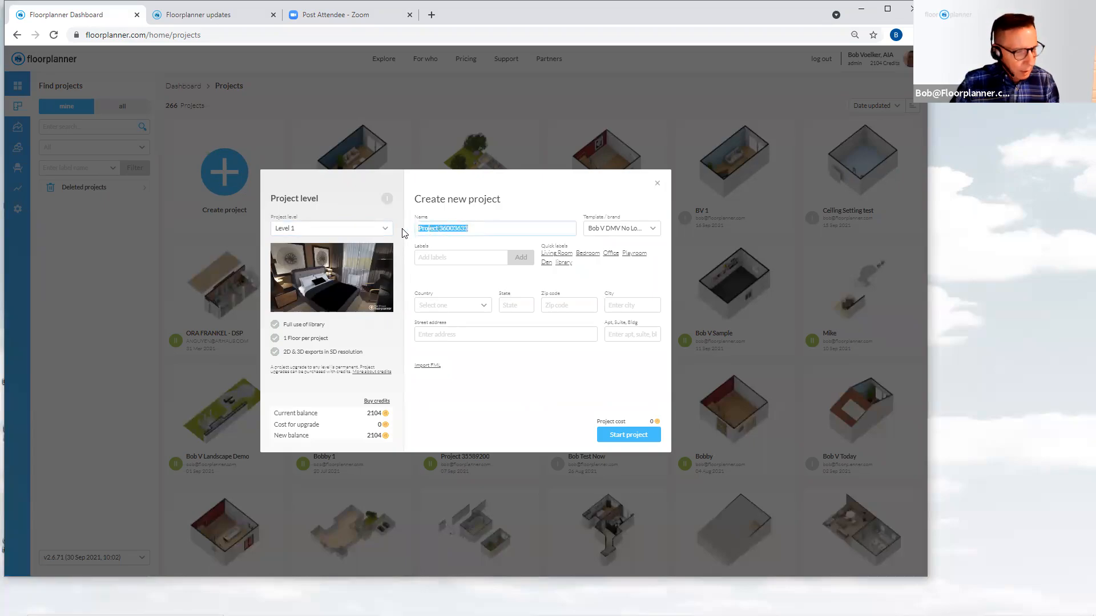
type("Room")
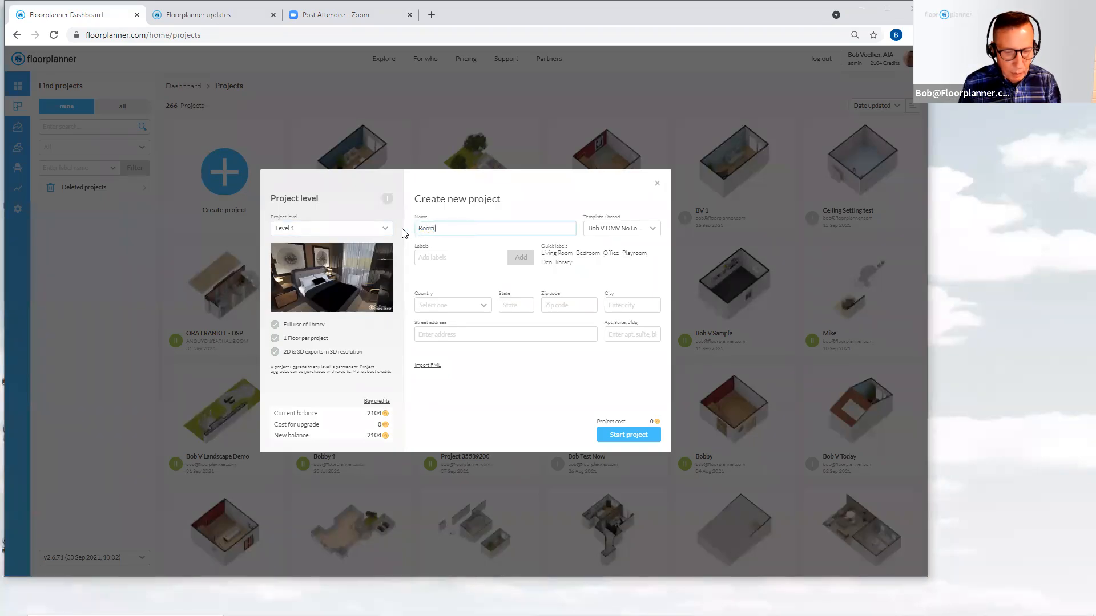
type(" Wizard")
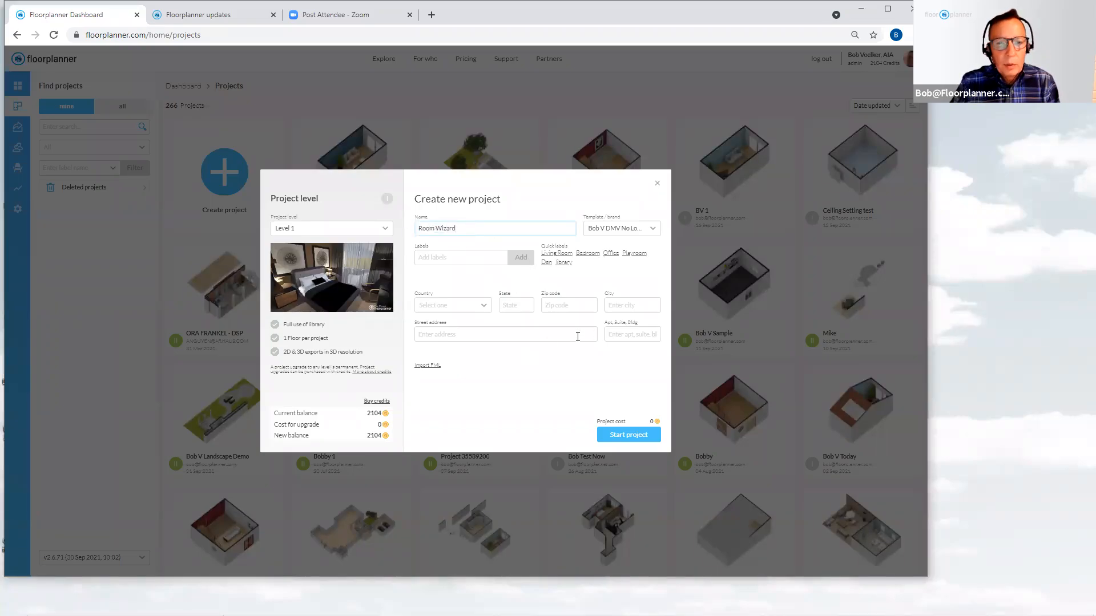
left_click(627, 434)
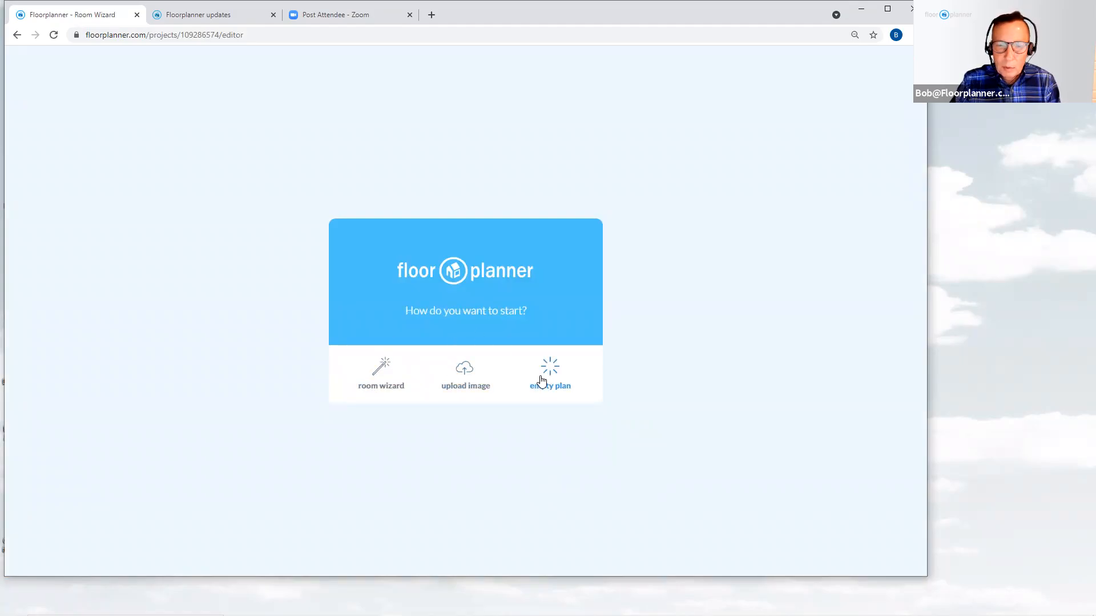
- Start the plan with the room wizard, keeping the rectangular room shape and the default room dimensions
left_click(382, 372)
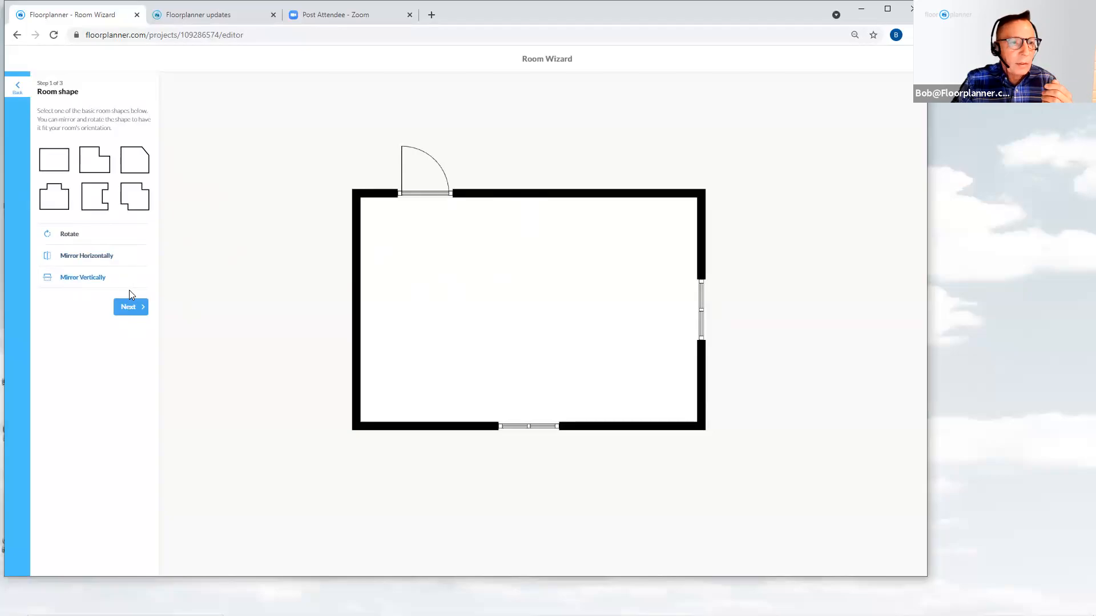
left_click(131, 308)
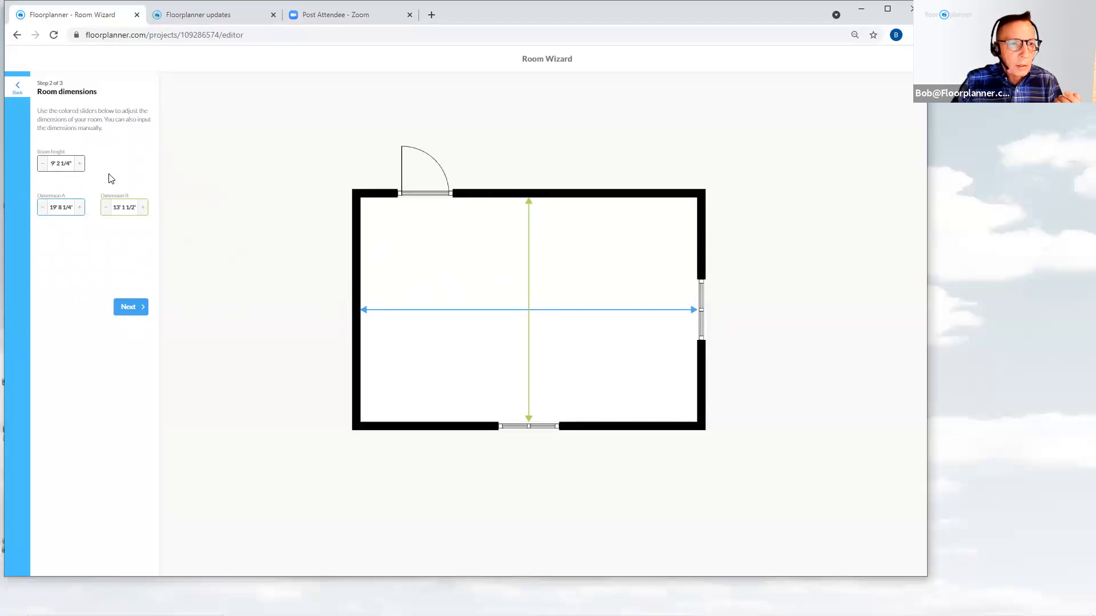
left_click(135, 314)
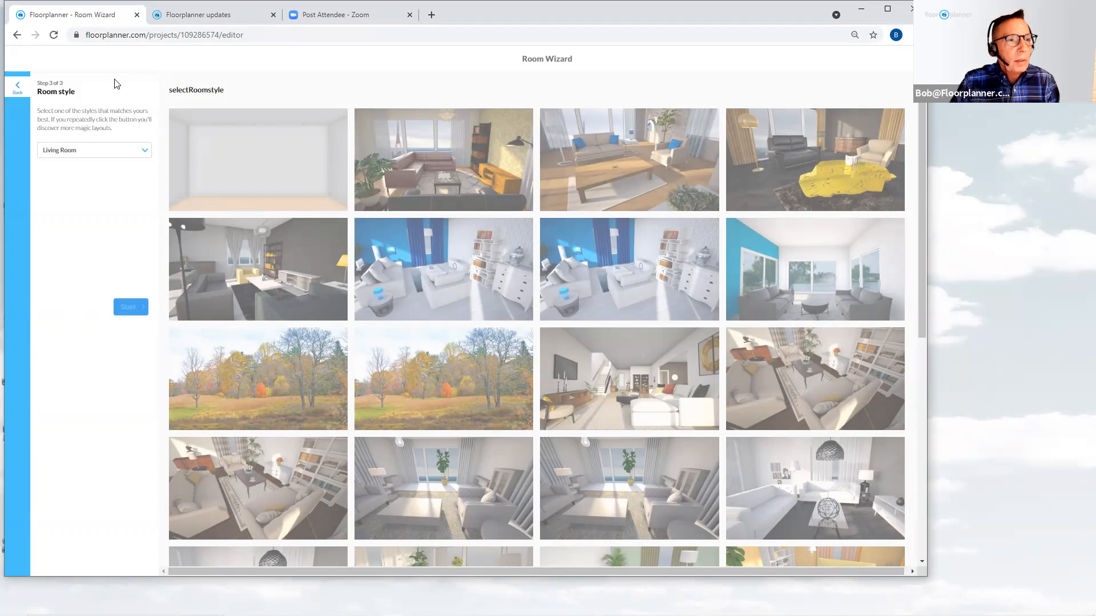
- Keep Living Room as the room type, browse its room styles and select the Black Yellow Gray style
left_click(146, 155)
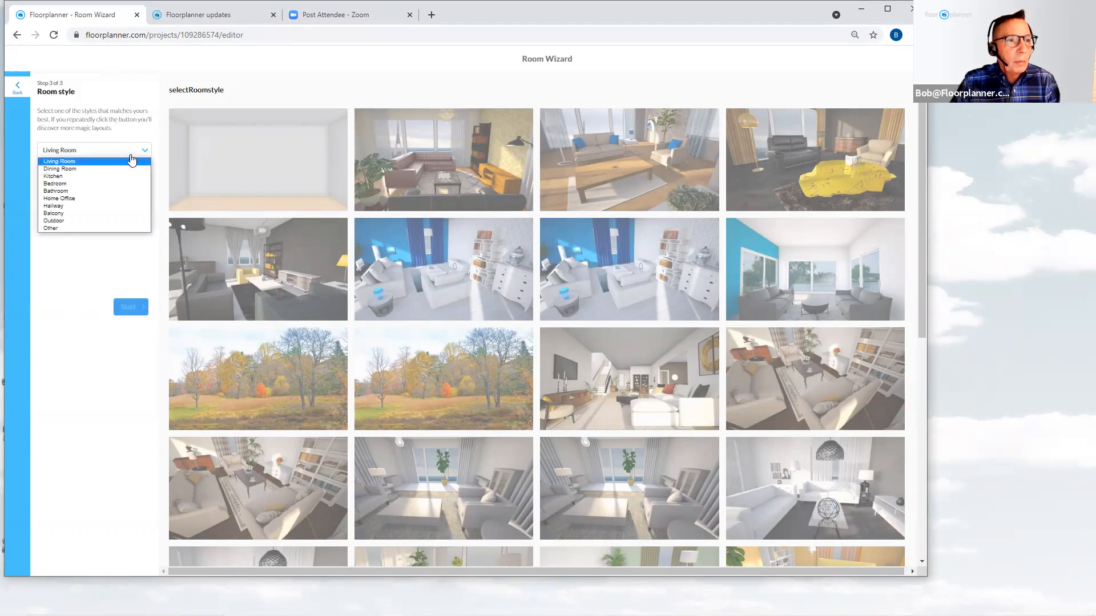
left_click(94, 163)
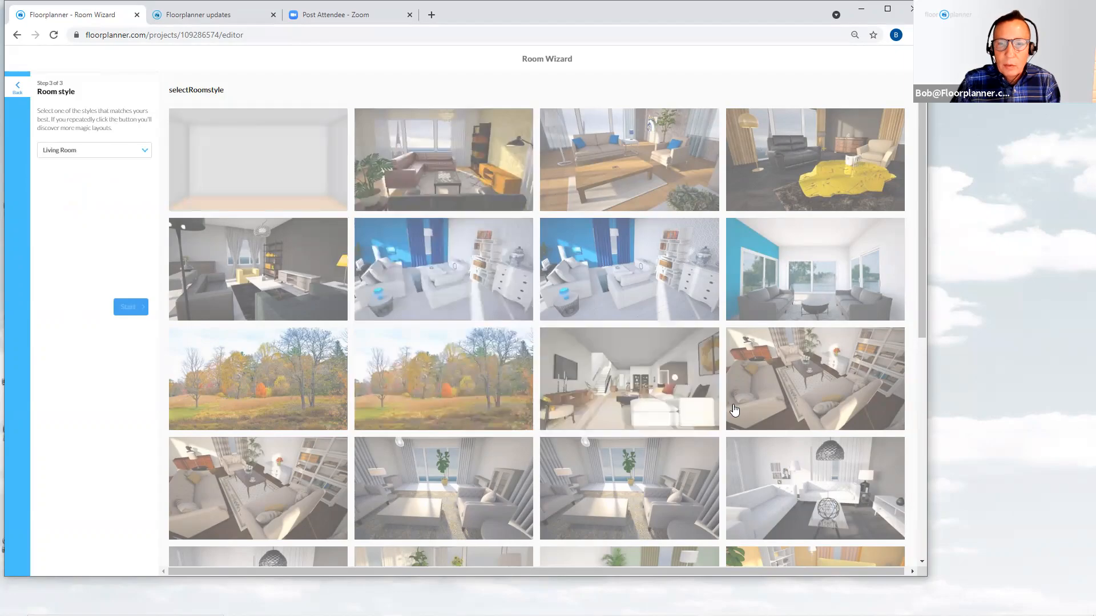
scroll(749, 264, "down", 3)
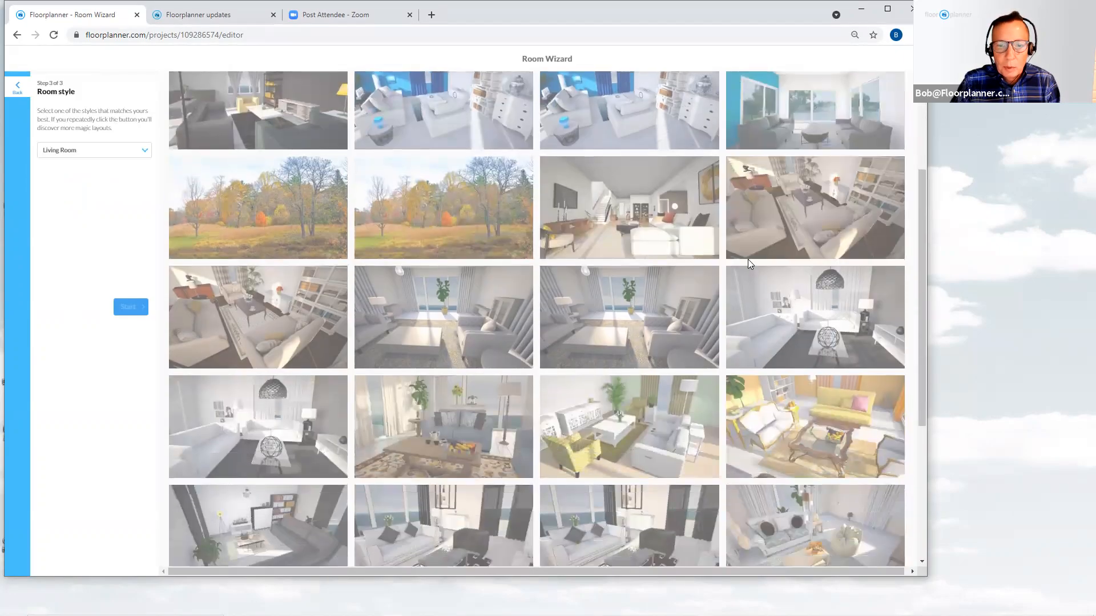
scroll(749, 264, "down", 3)
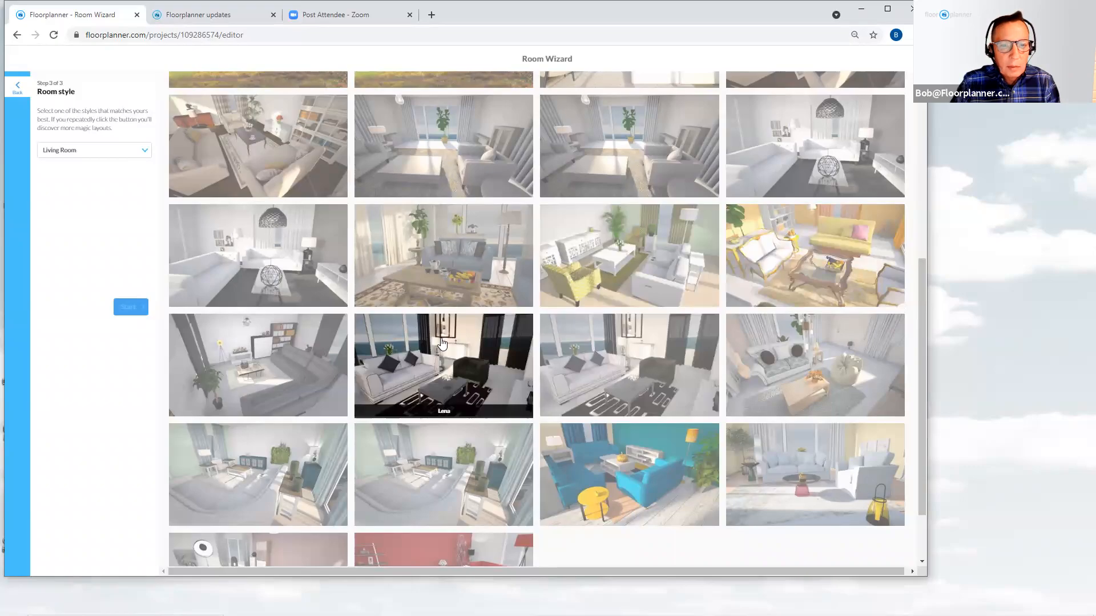
scroll(481, 406, "up", 3)
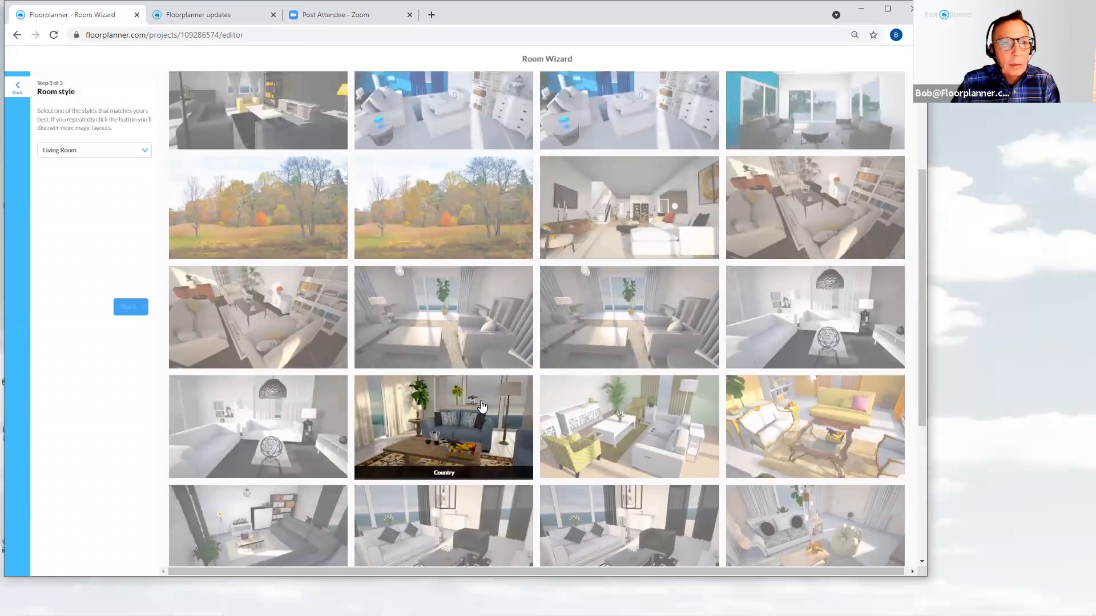
scroll(481, 406, "up", 2)
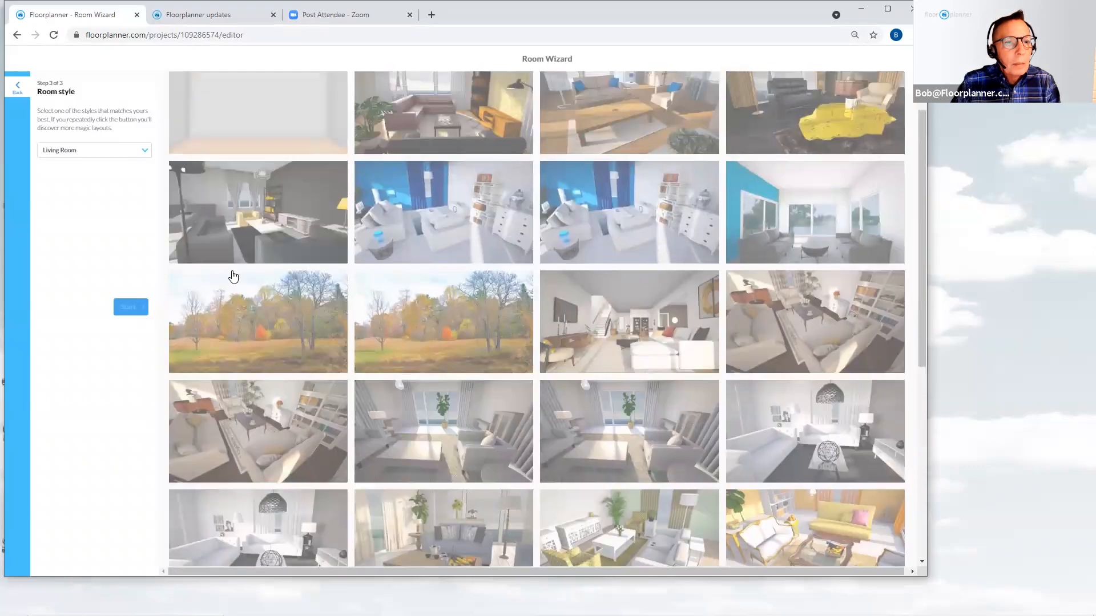
left_click(274, 226)
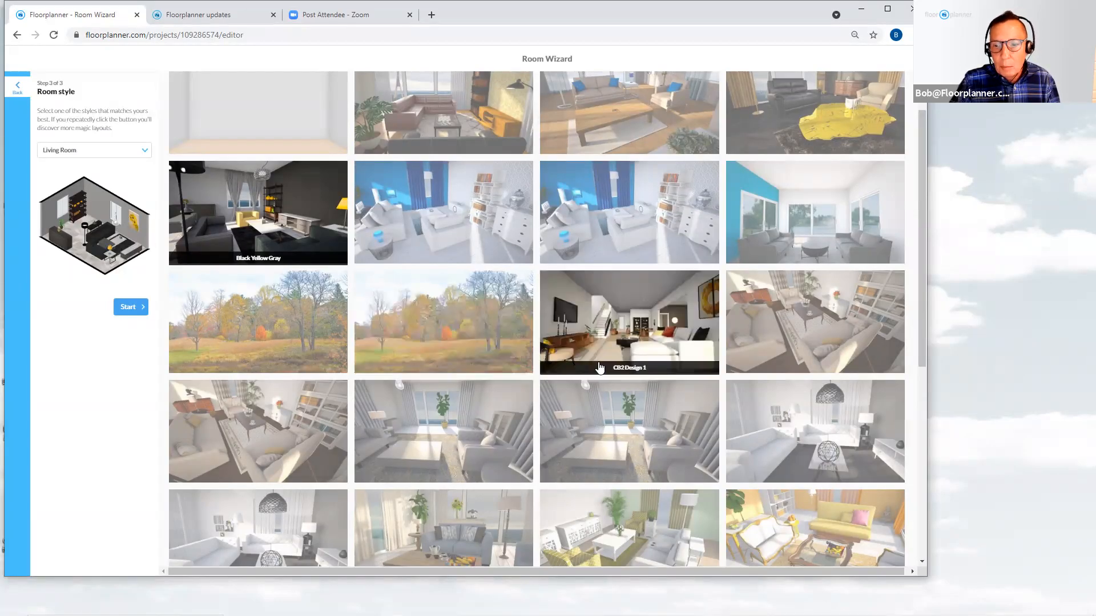
scroll(603, 369, "down", 4)
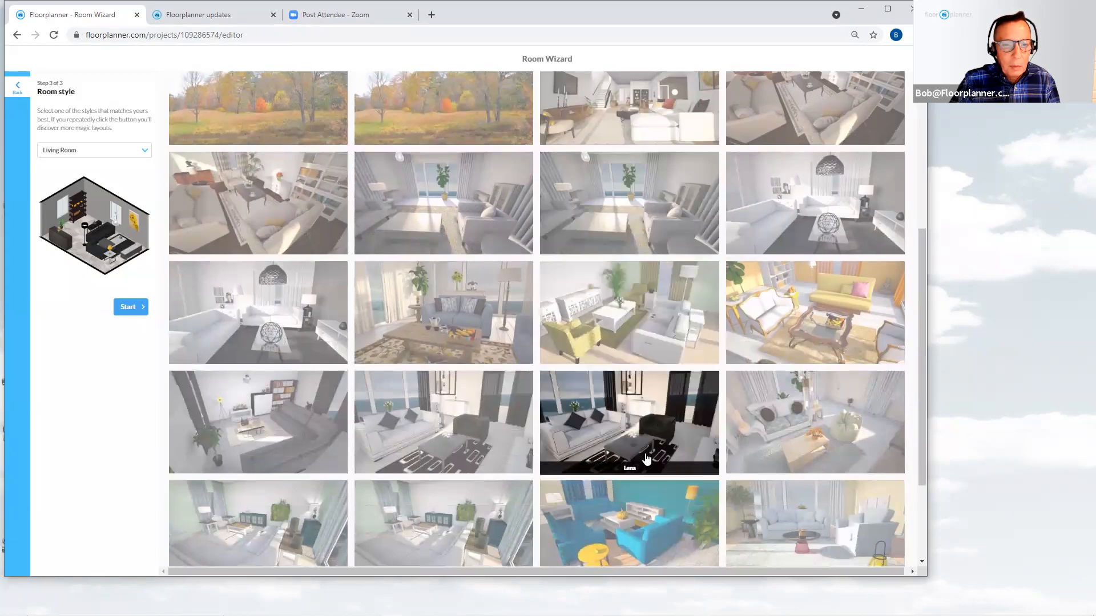
- Choose the Mustard Teal room style for the living room and start the plan with it
scroll(639, 451, "down", 2)
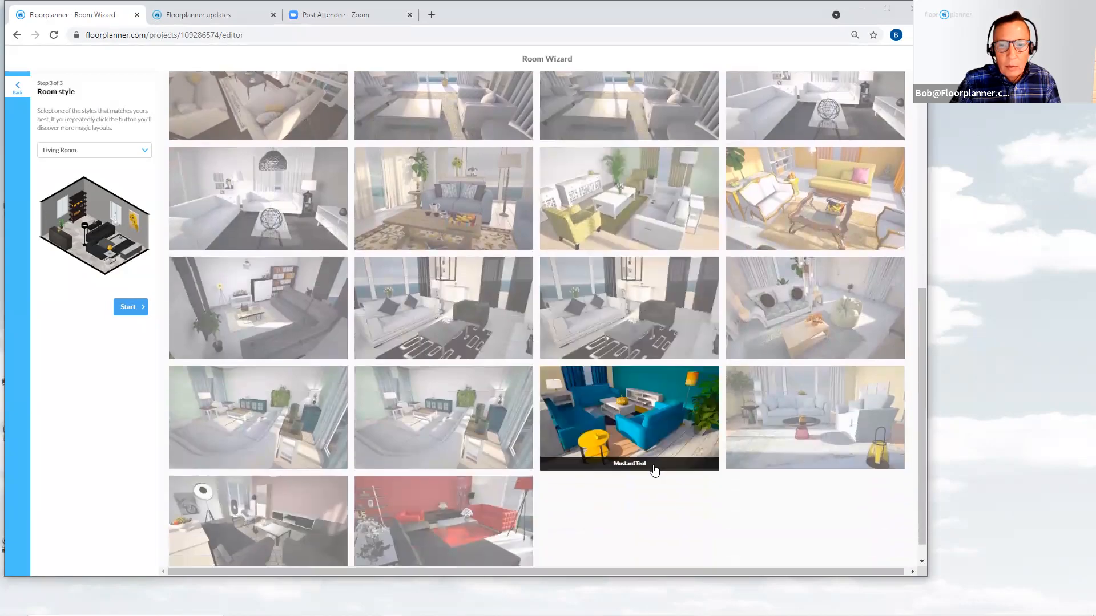
left_click(648, 433)
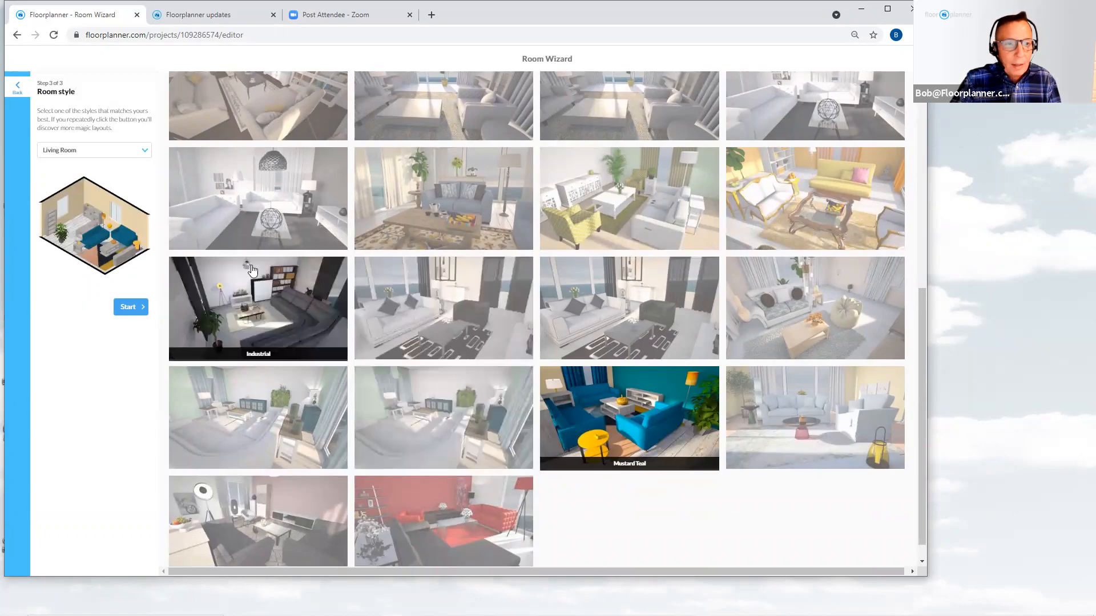
left_click(131, 307)
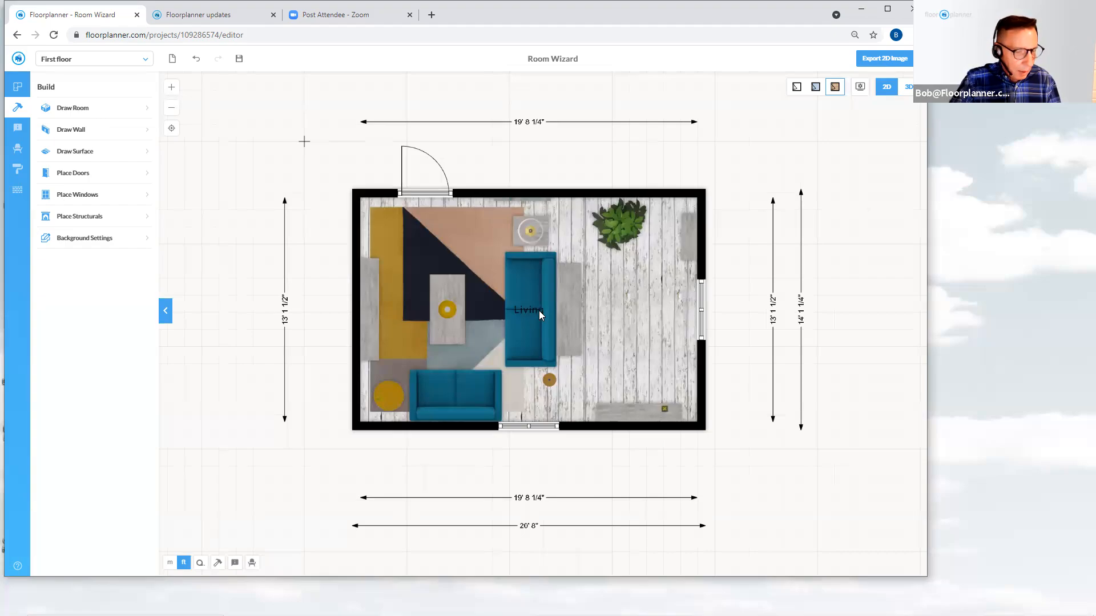
- Select the living room and generate new furniture arrangements twice with Magic Layout, keeping the Mustard Teal style
left_click(539, 310)
scroll(542, 311, "up", 1)
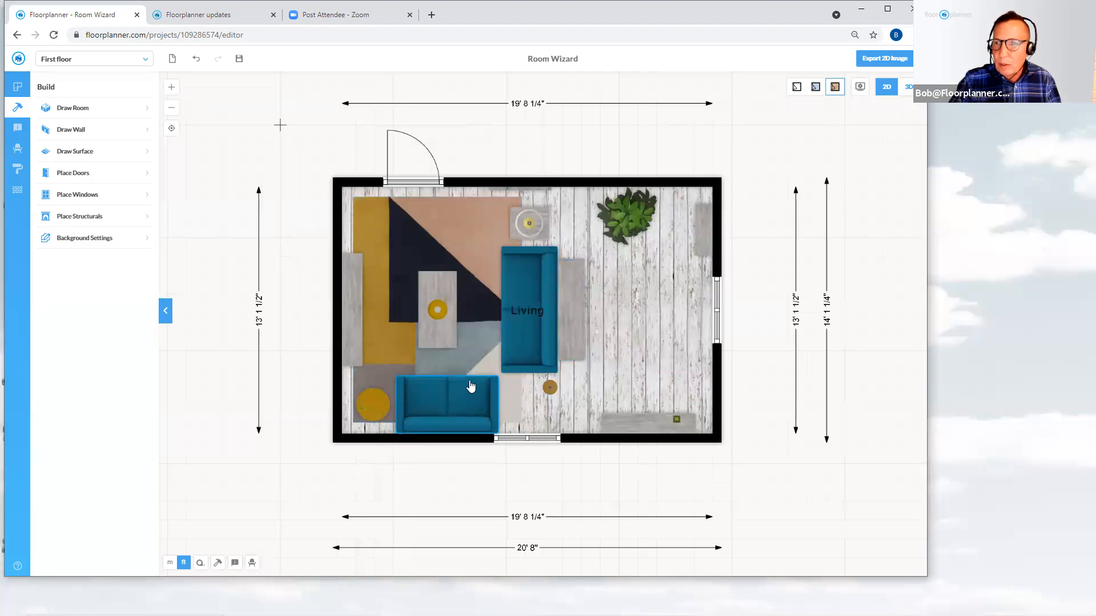
left_click(619, 335)
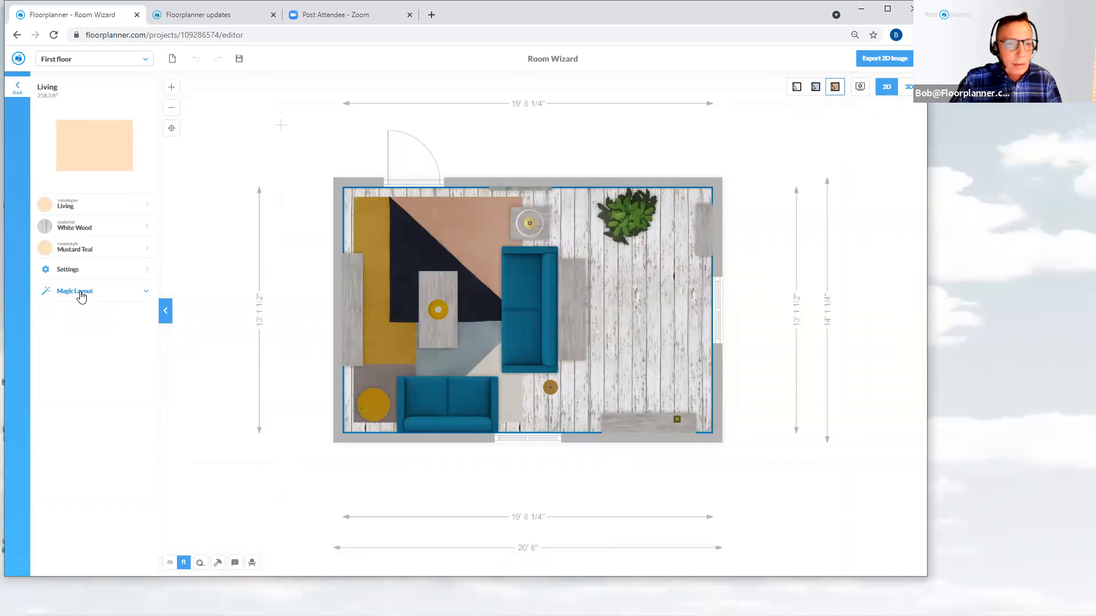
left_click(80, 291)
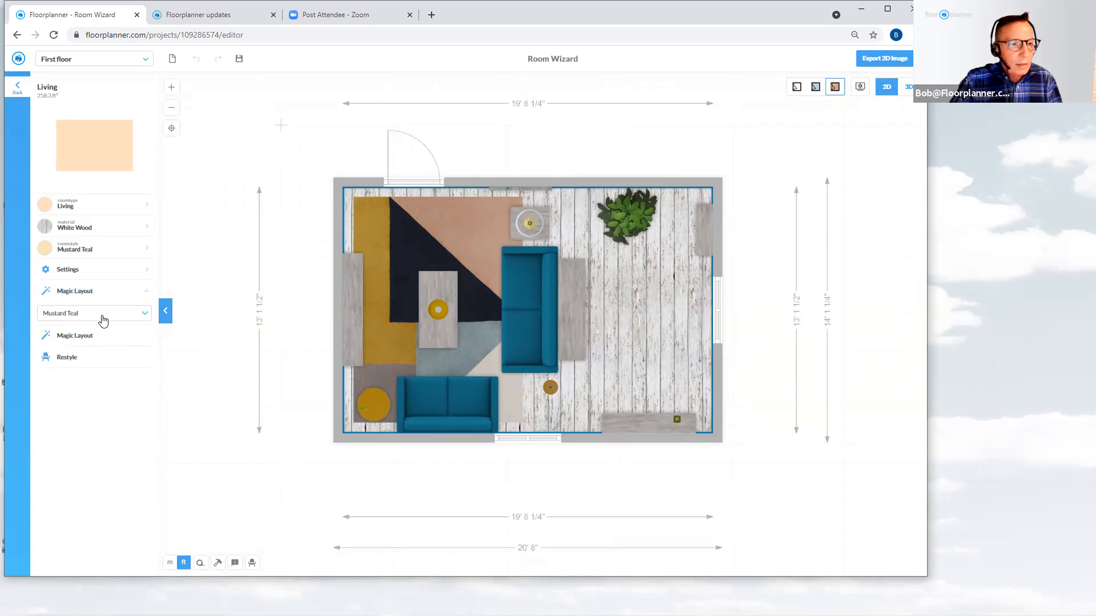
left_click(86, 341)
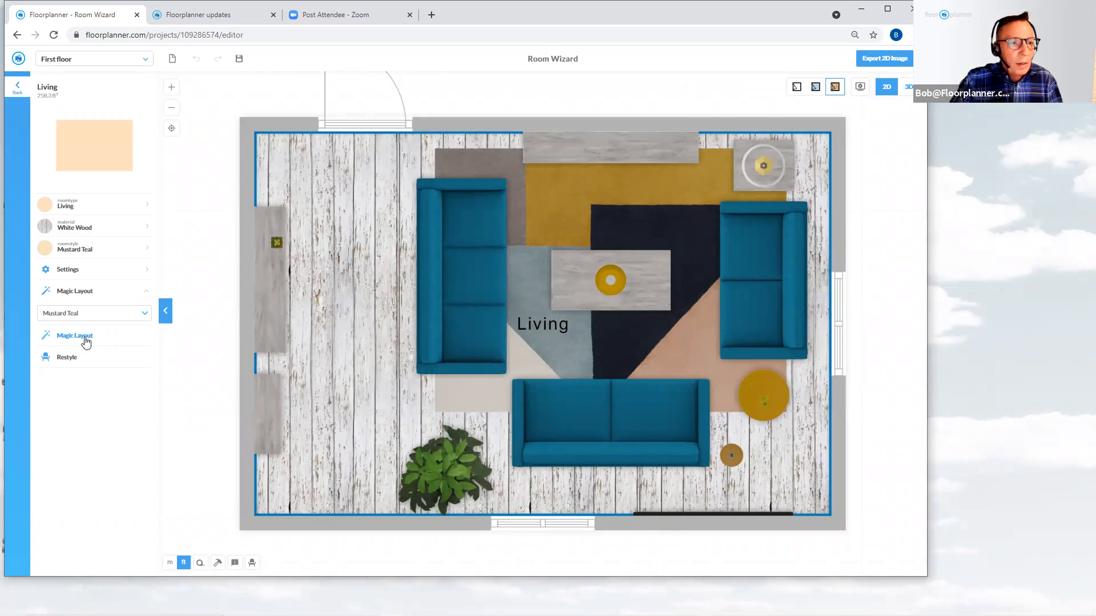
left_click(86, 341)
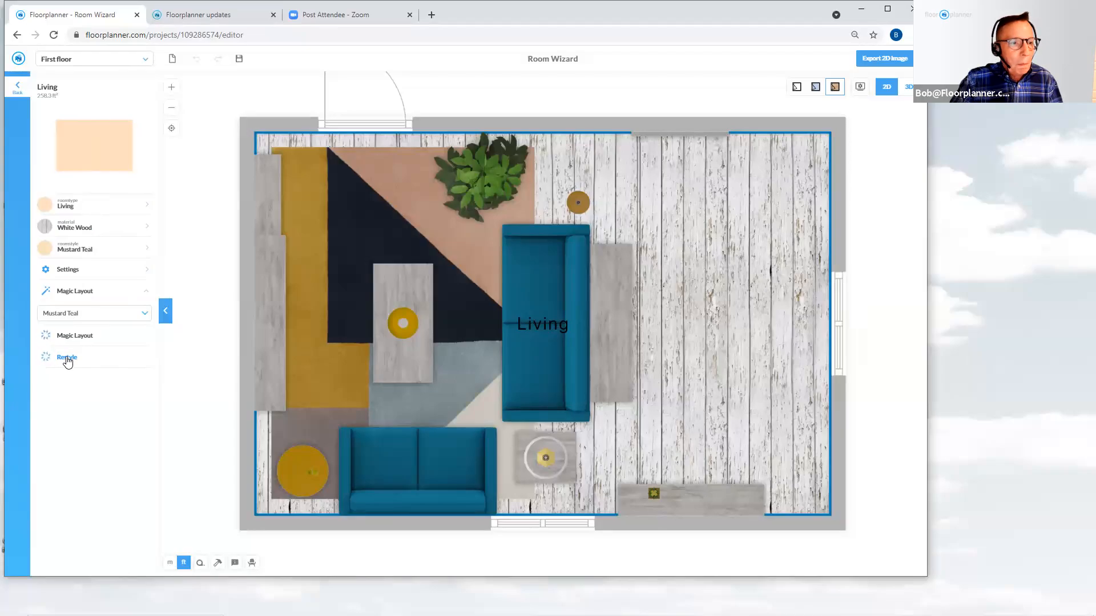
- Restyle the furniture in Mustard Teal, then set the room style to Black Yellow Gray and restyle the room again
left_click(68, 358)
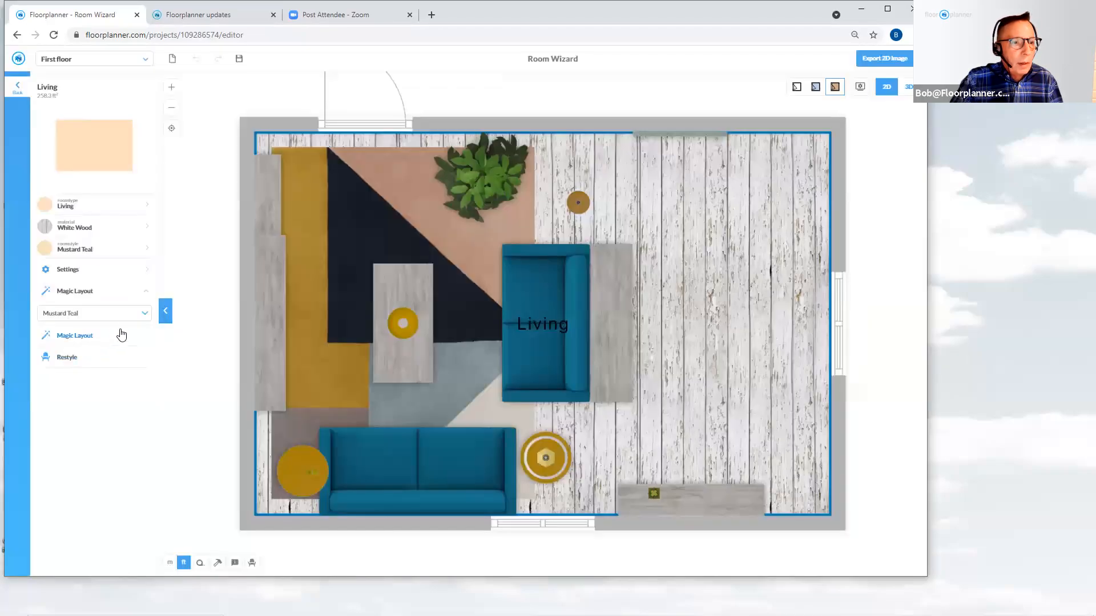
left_click(144, 317)
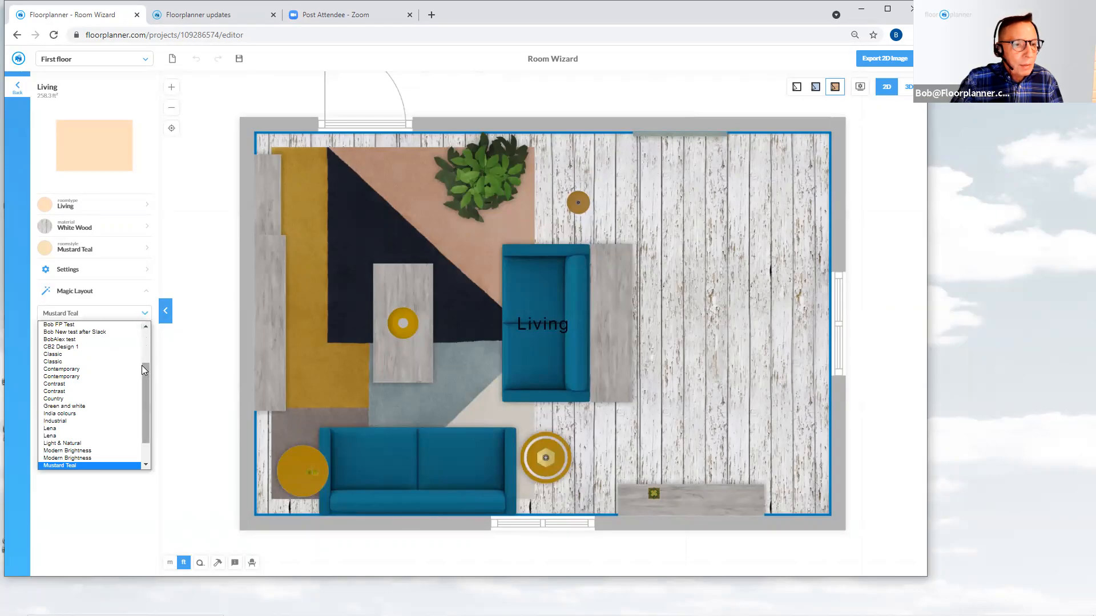
left_click_drag(144, 371, 144, 342)
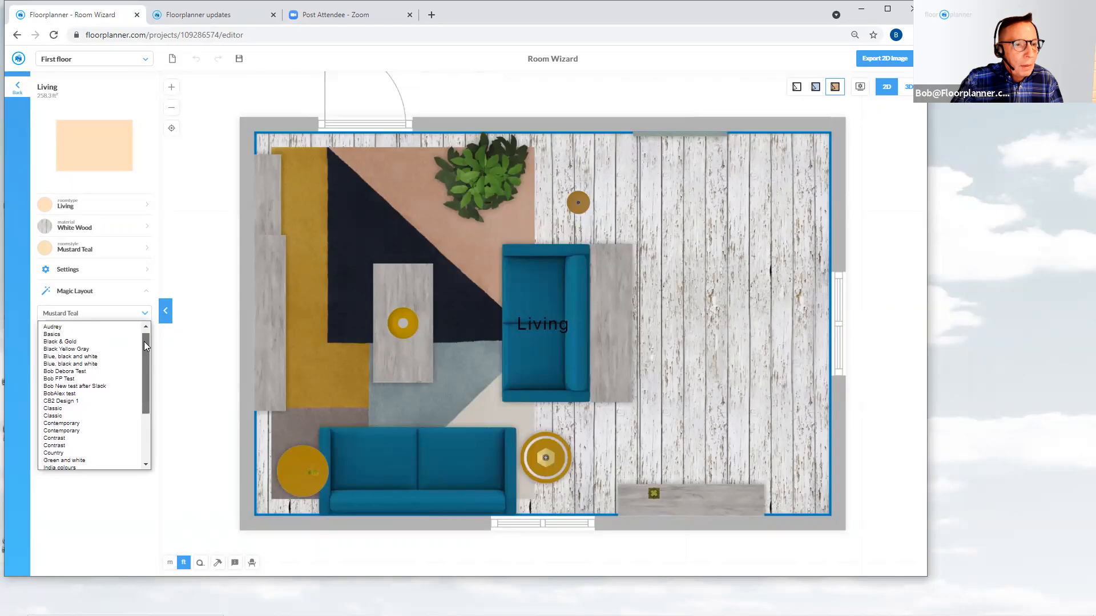
left_click(105, 354)
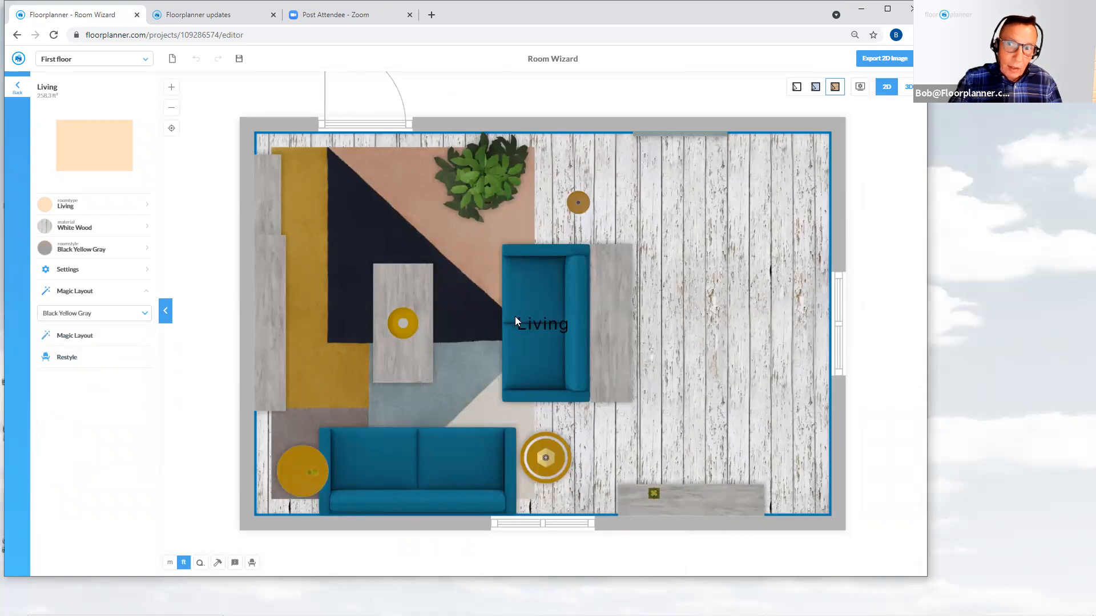
left_click(67, 359)
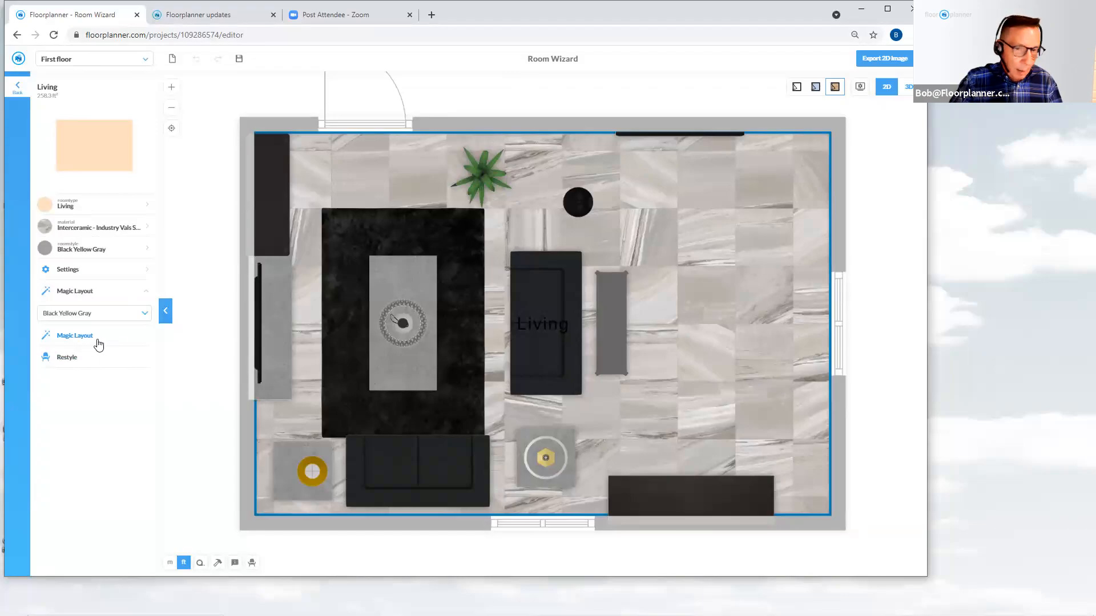
- Nudge the black sofa near the room's centre slightly toward the lower wall and save the project
mouse_move(554, 374)
left_mouse_down()
mouse_move(570, 358)
mouse_move(555, 375)
left_mouse_up()
left_click(554, 373)
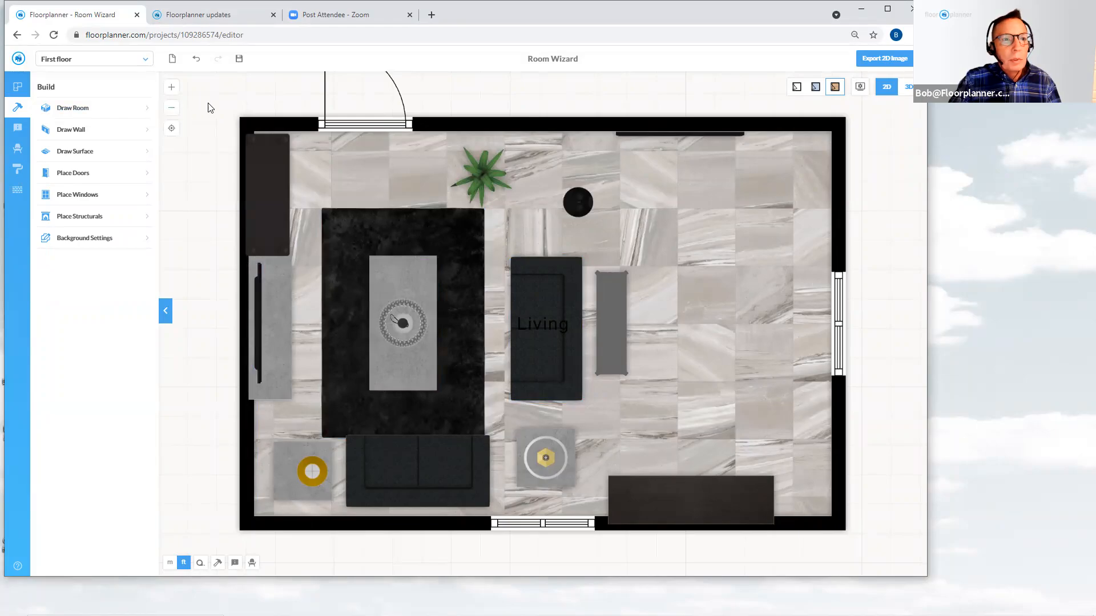
left_click(239, 61)
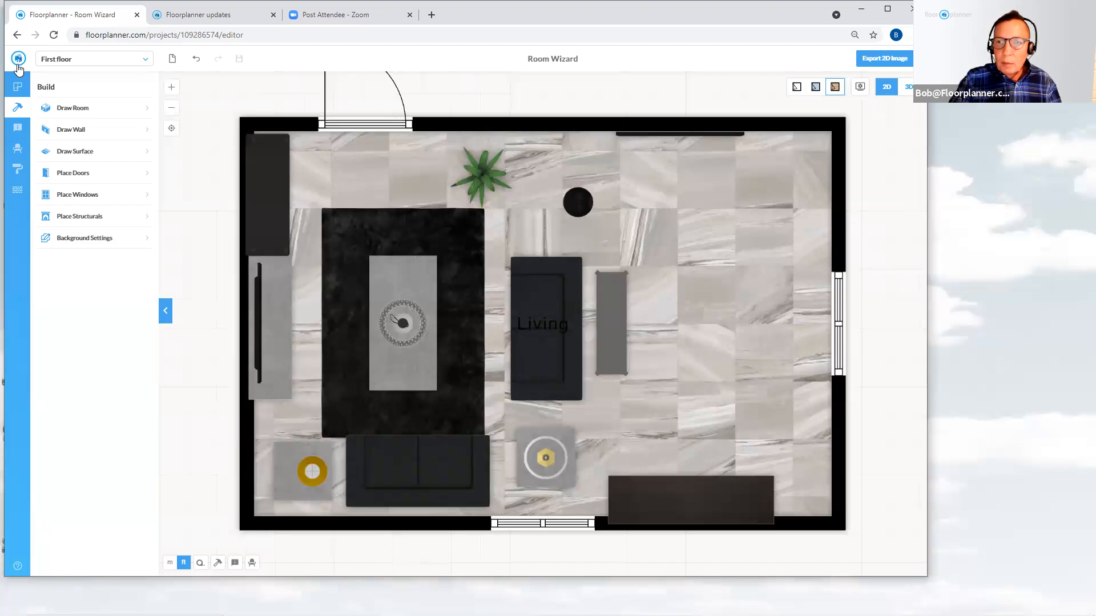
- Return to the dashboard and view the exports overview with all export types listed
left_click(19, 59)
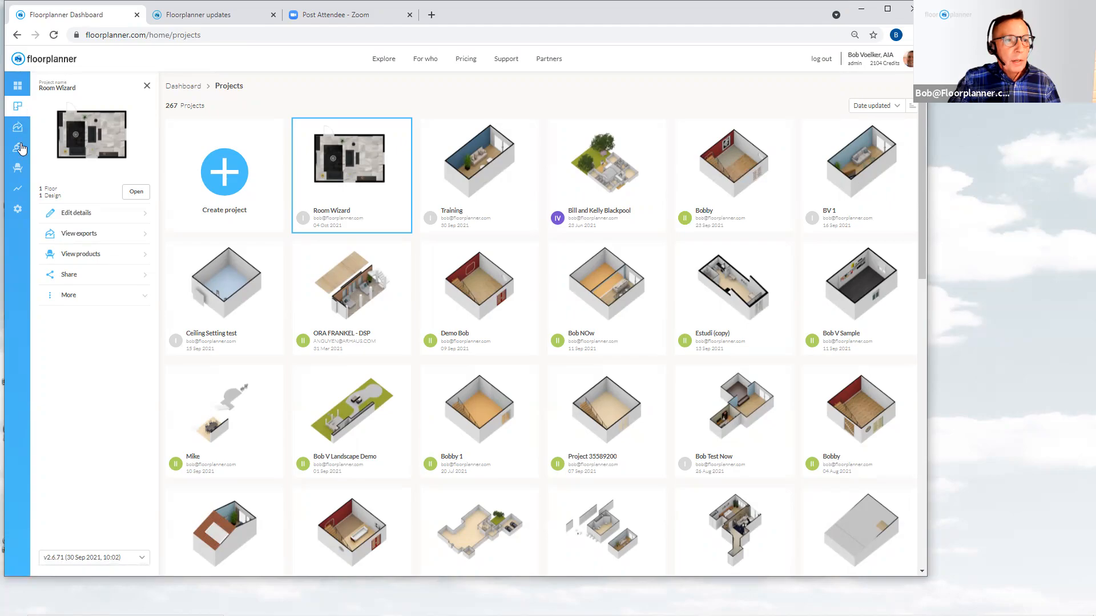
left_click(17, 128)
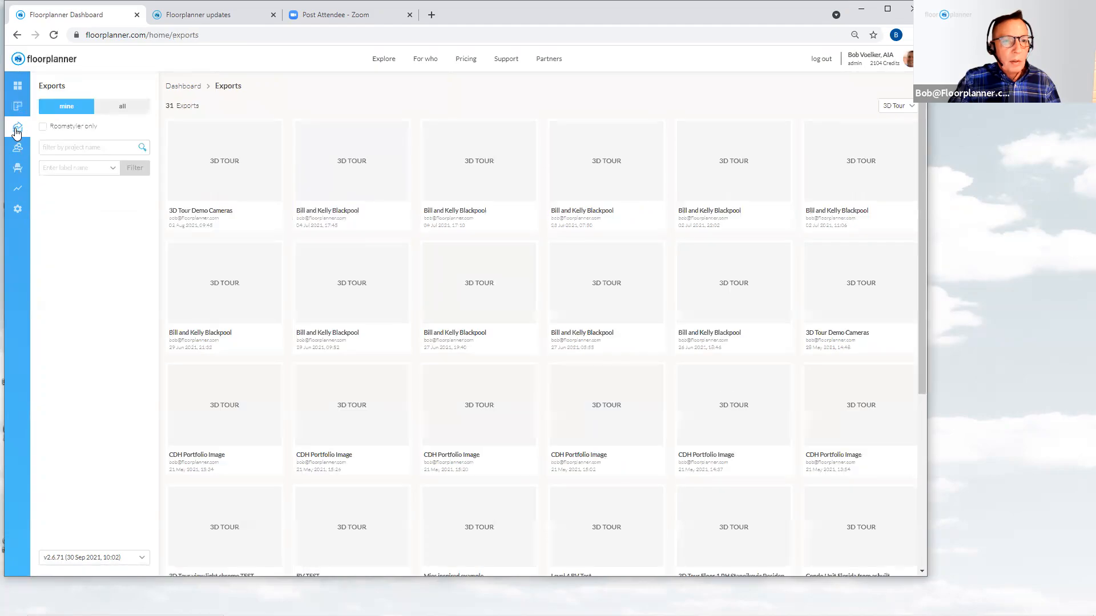
left_click(898, 107)
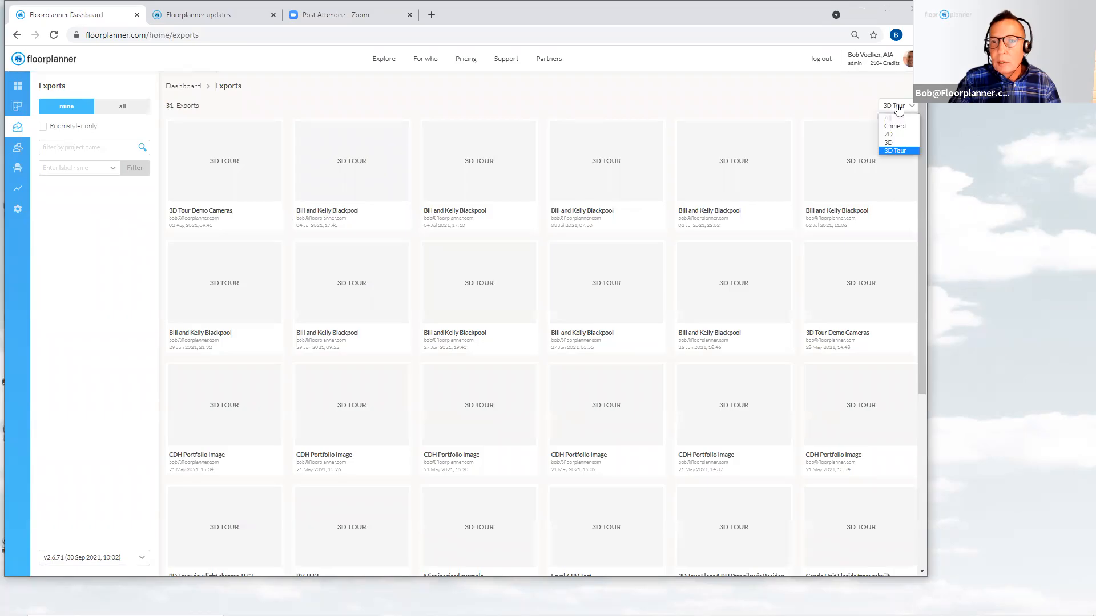
left_click(893, 118)
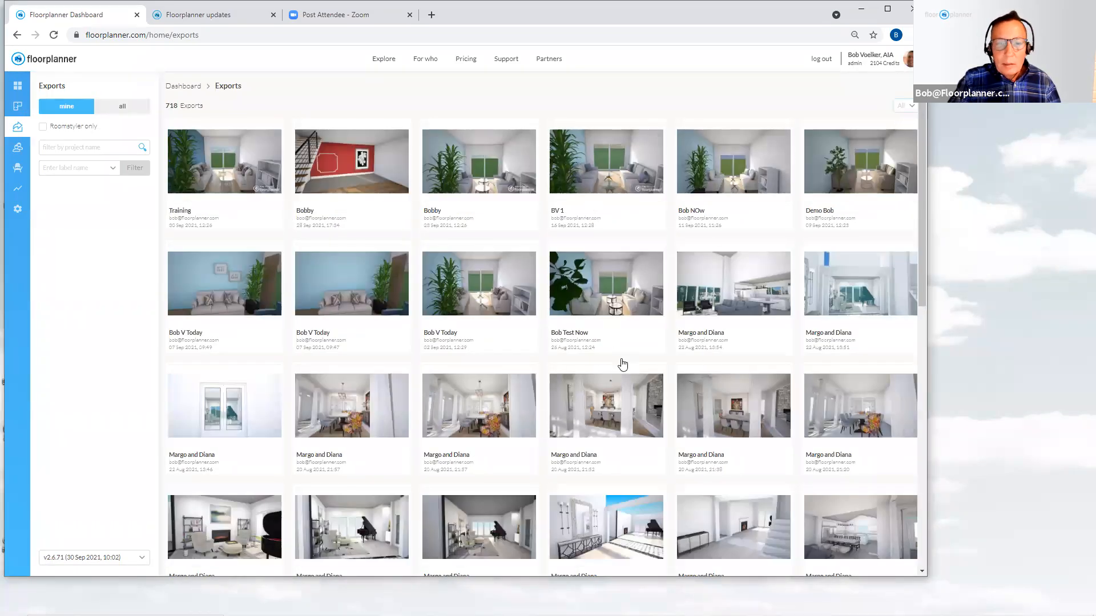
left_click(905, 106)
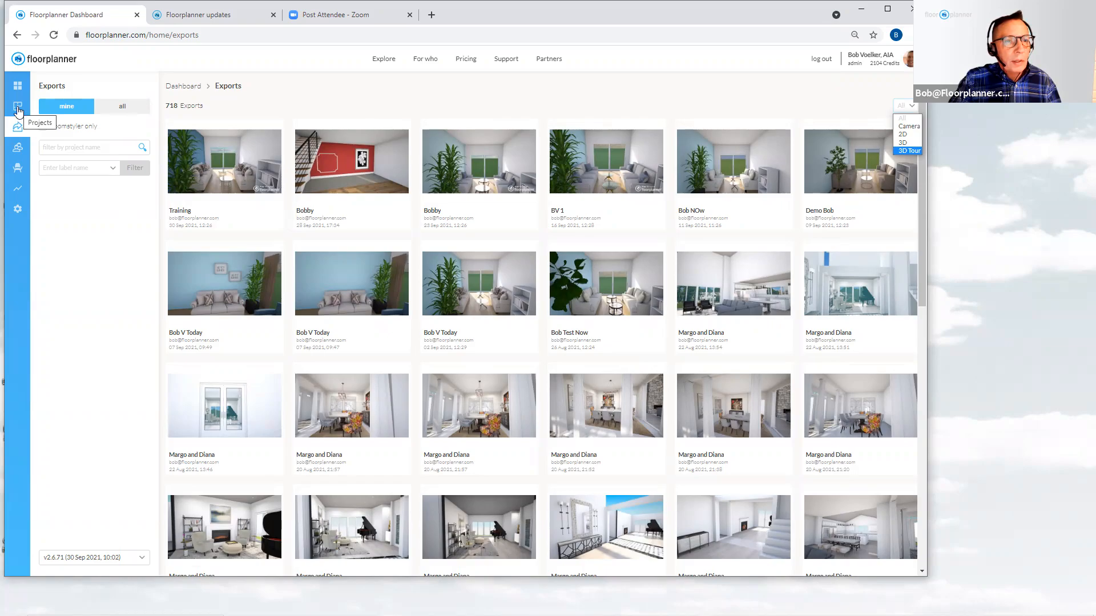
- Go back to the project list and compare the additional project options of the Level 4 garden project and the Training project
left_click(17, 111)
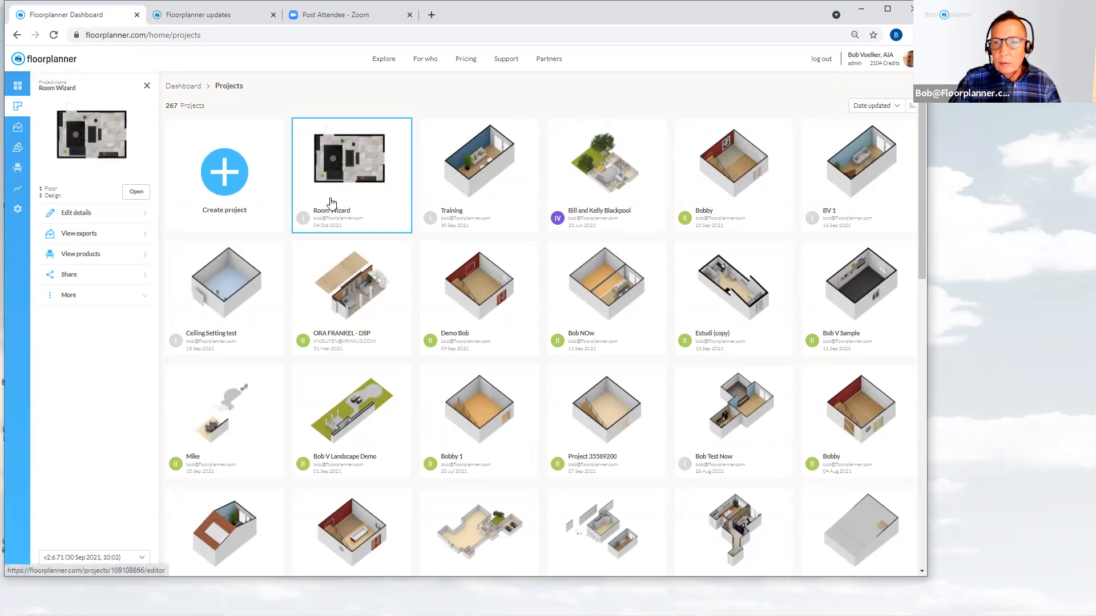
left_click(624, 182)
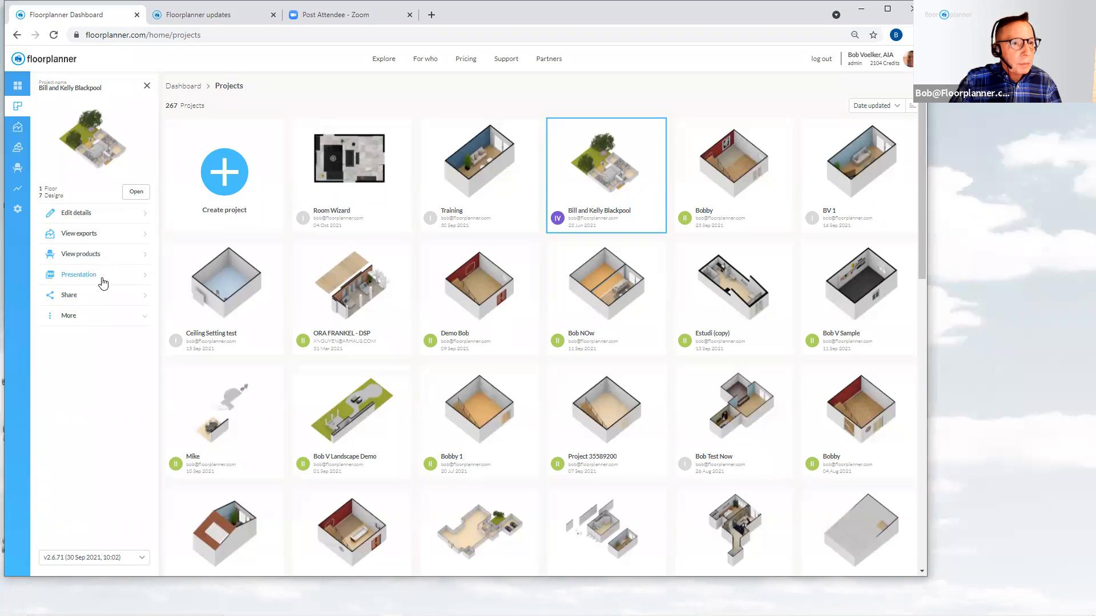
left_click(64, 318)
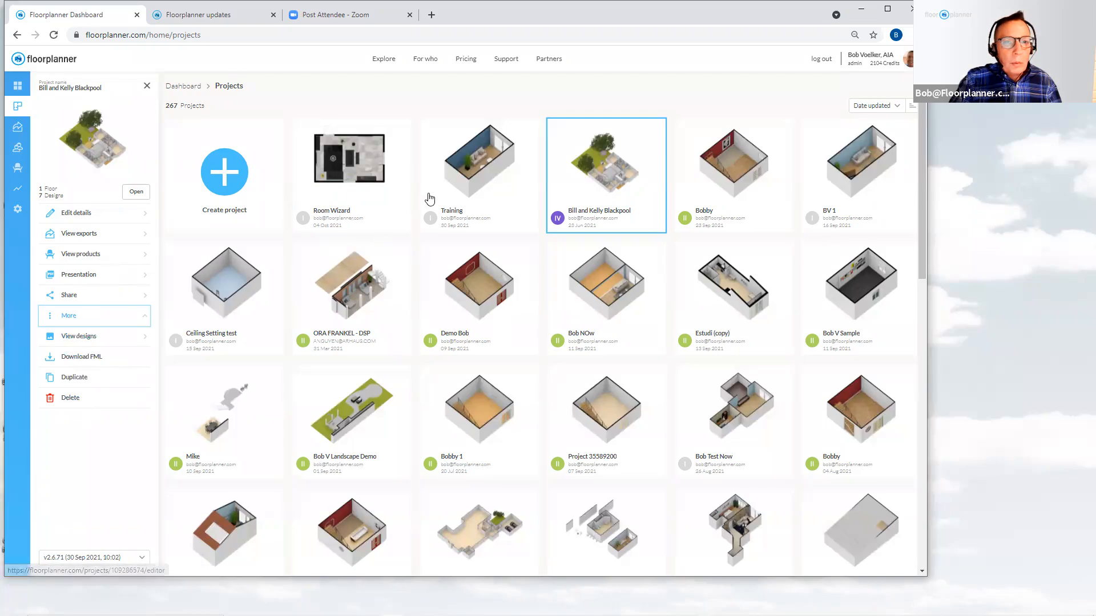
left_click(480, 186)
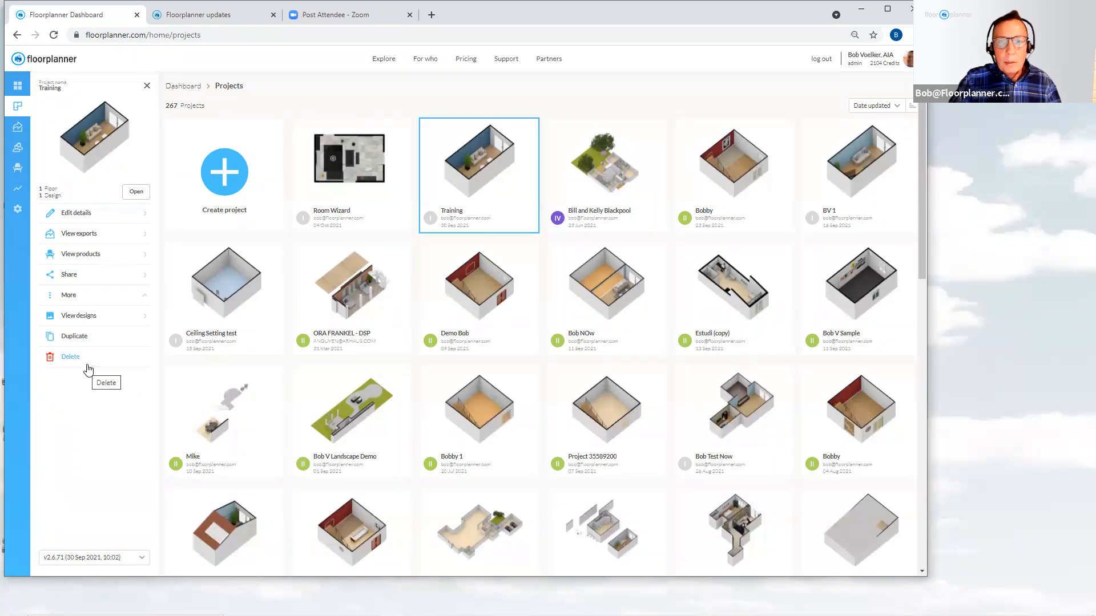
- Reselect the Level 4 garden project and review its project details without changing them
left_click(597, 185)
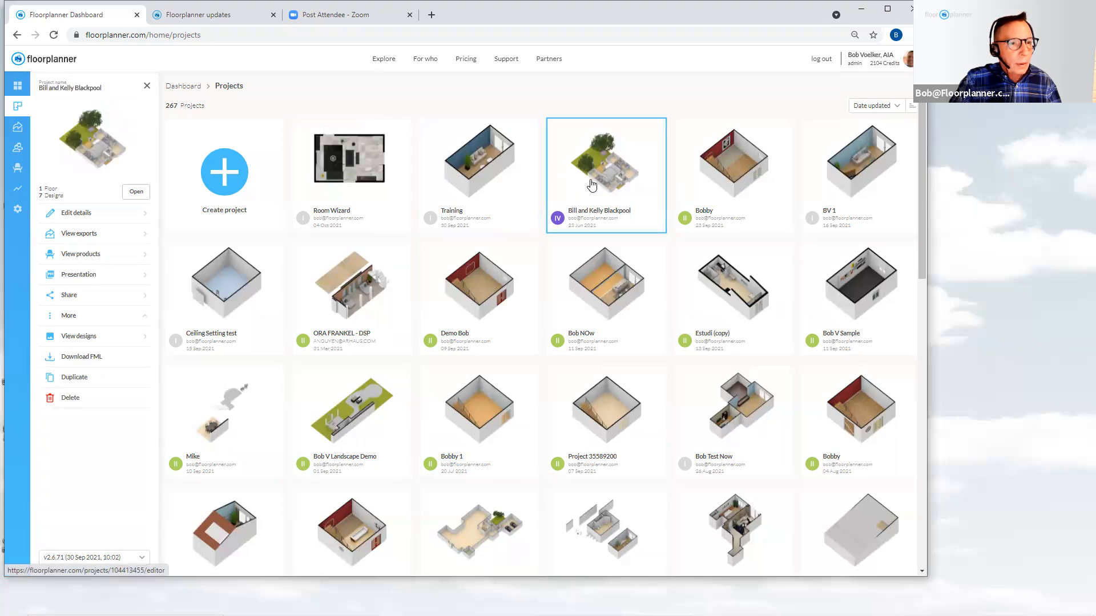
left_click(118, 220)
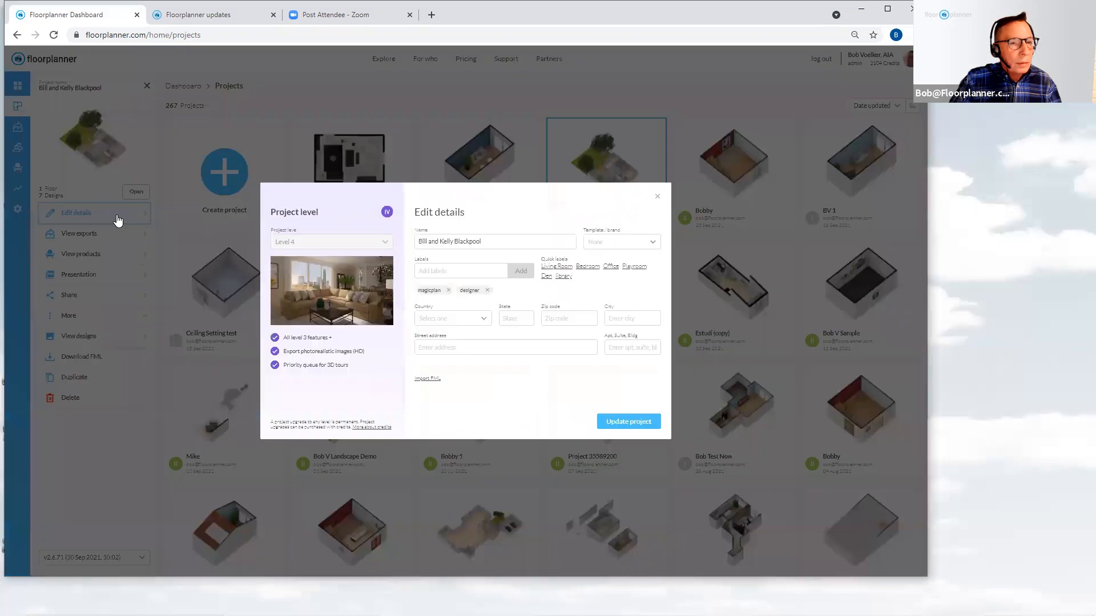
left_click(658, 198)
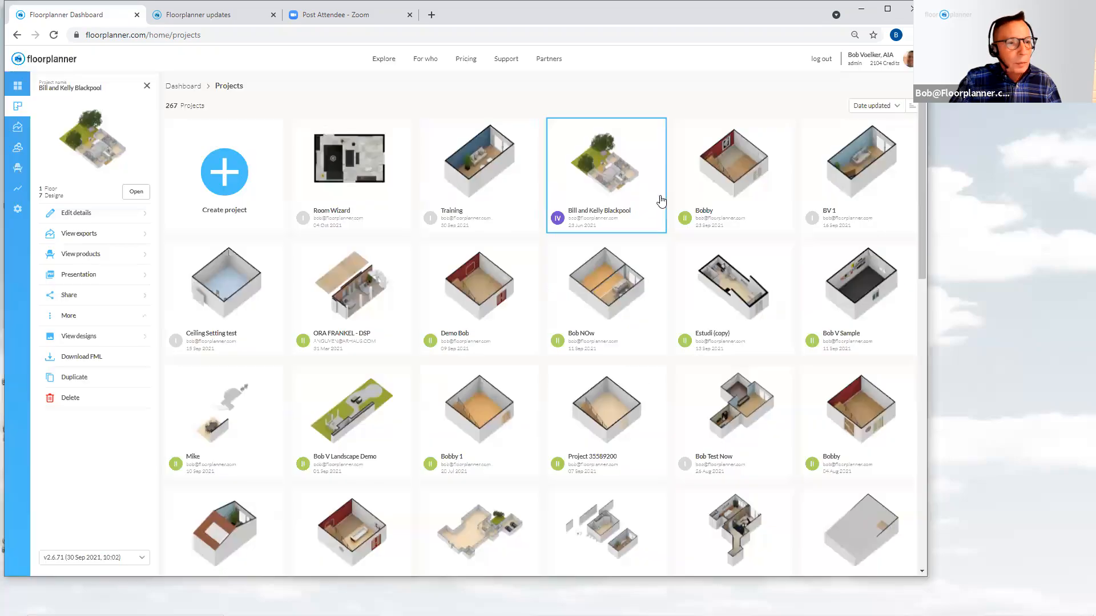
- View the exports of the Level 4 garden project and filter them to the Camera type
left_click(125, 235)
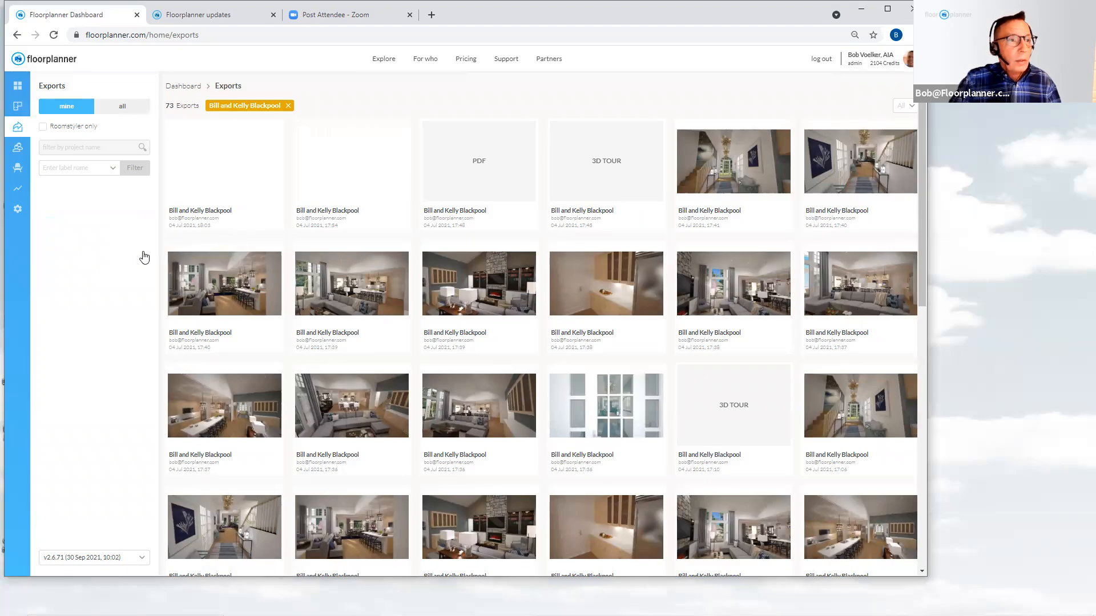
left_click(18, 107)
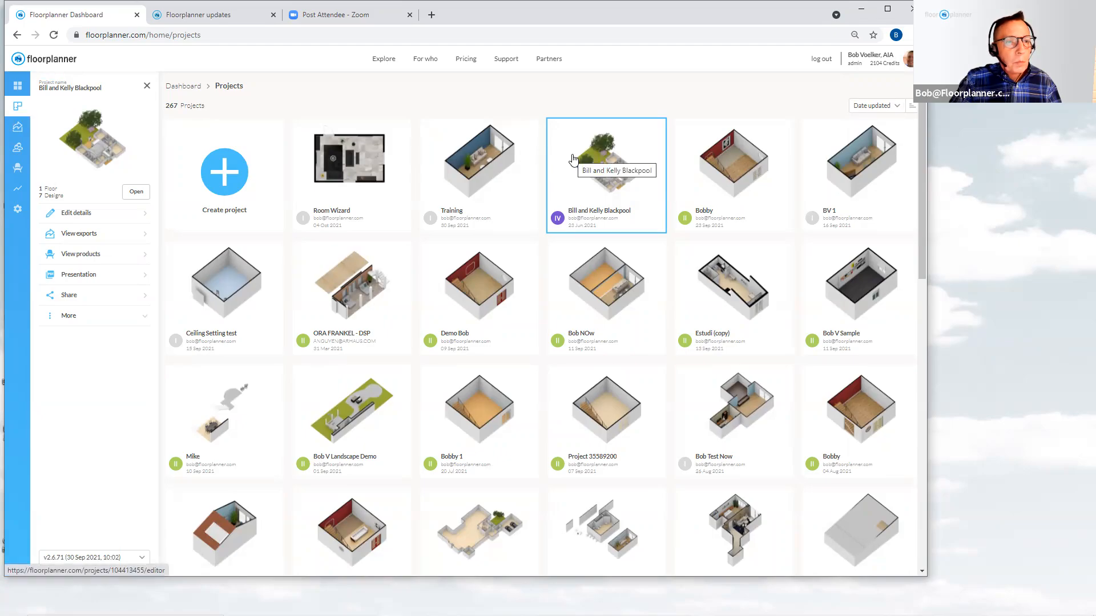
left_click(18, 127)
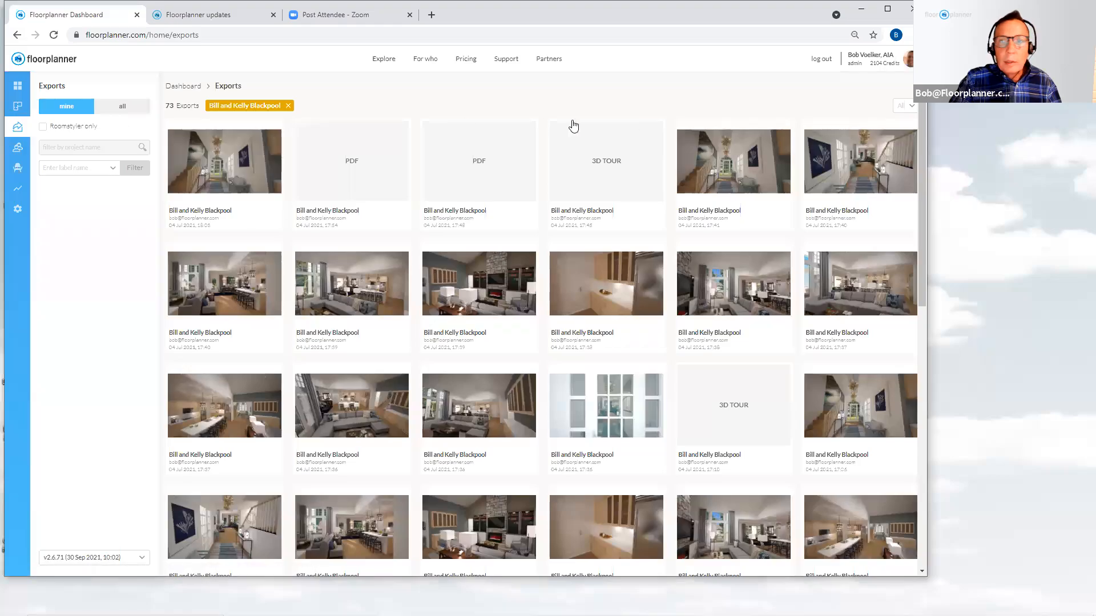
left_click(903, 107)
left_click(903, 119)
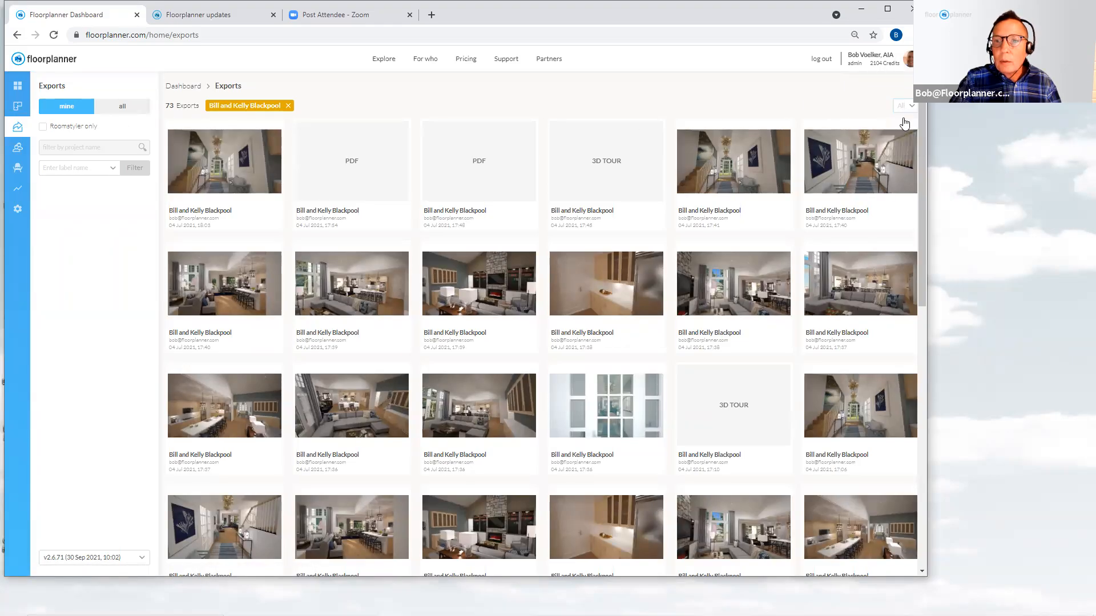
left_click(904, 108)
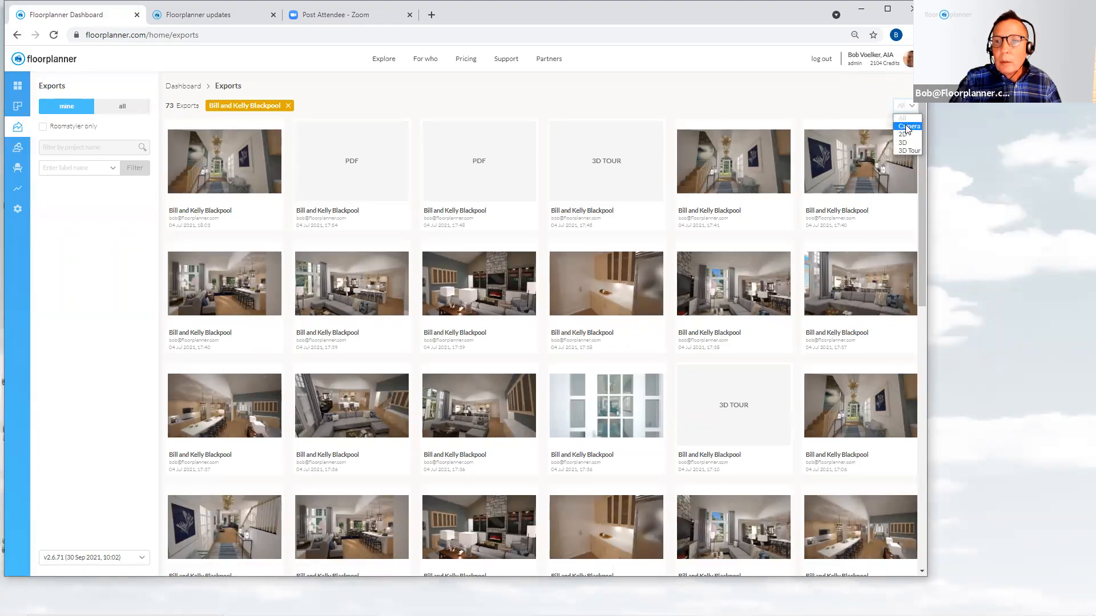
left_click(906, 130)
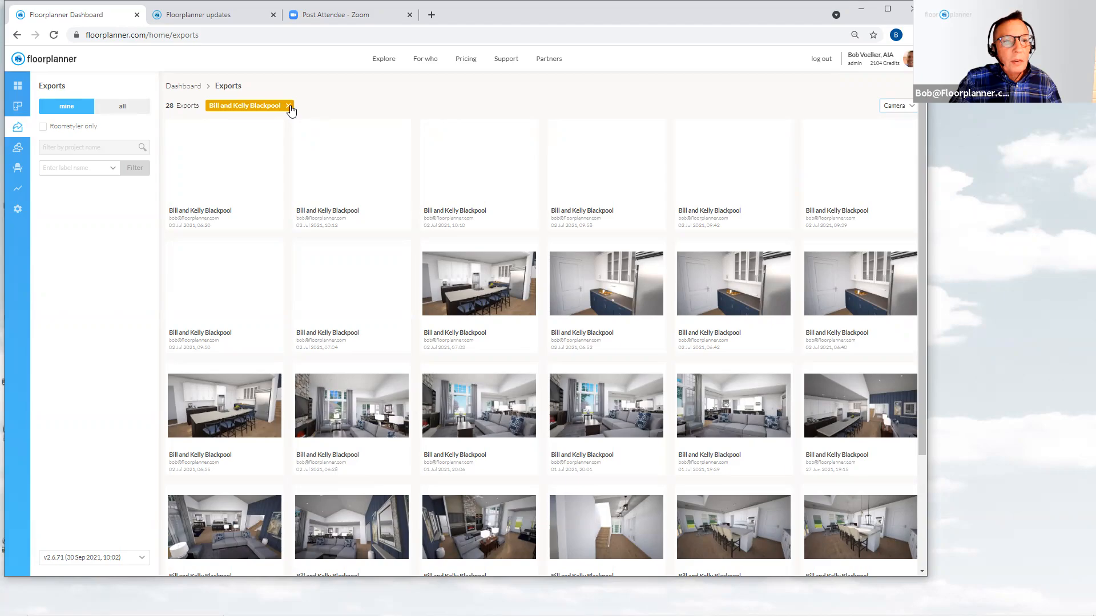
- Remove the project filter from the Camera exports and return to the project list
left_click(288, 106)
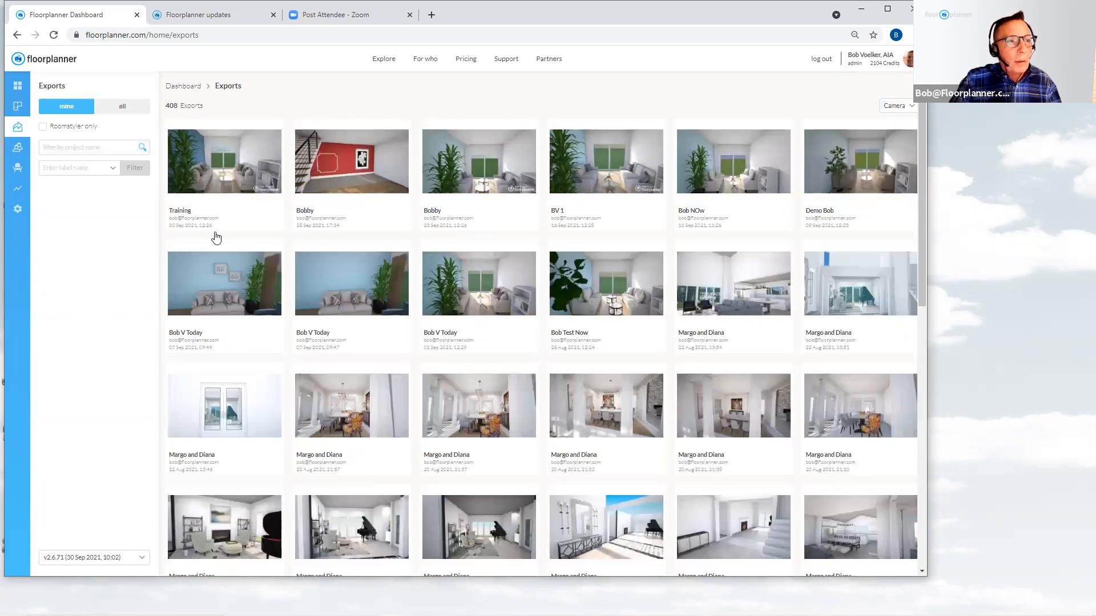
left_click(17, 111)
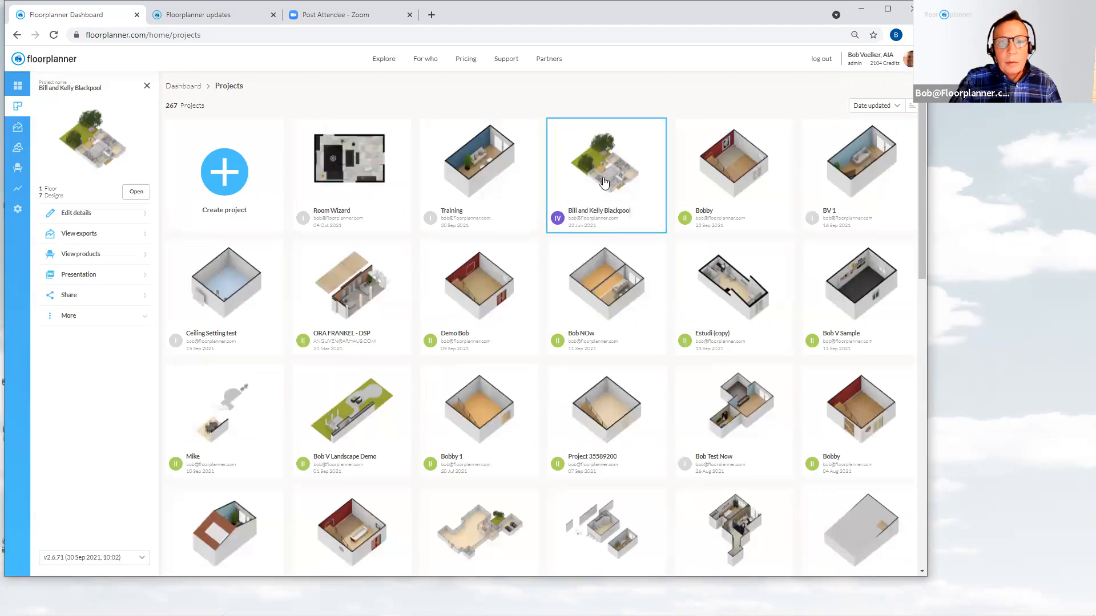
- View the exports of the selected garden project and return to the project list
left_click(97, 236)
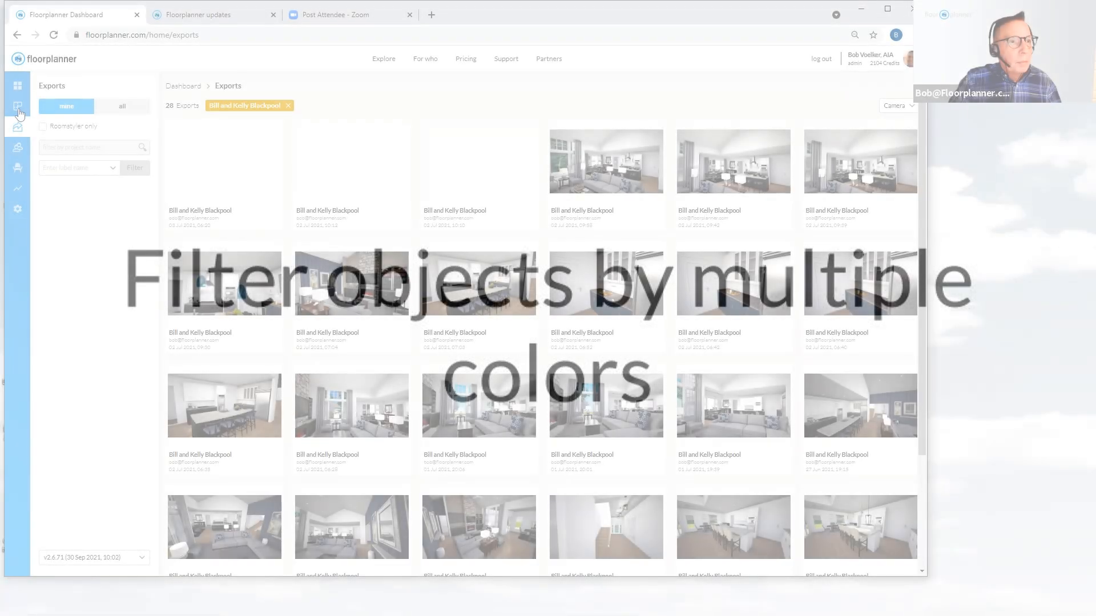
left_click(18, 108)
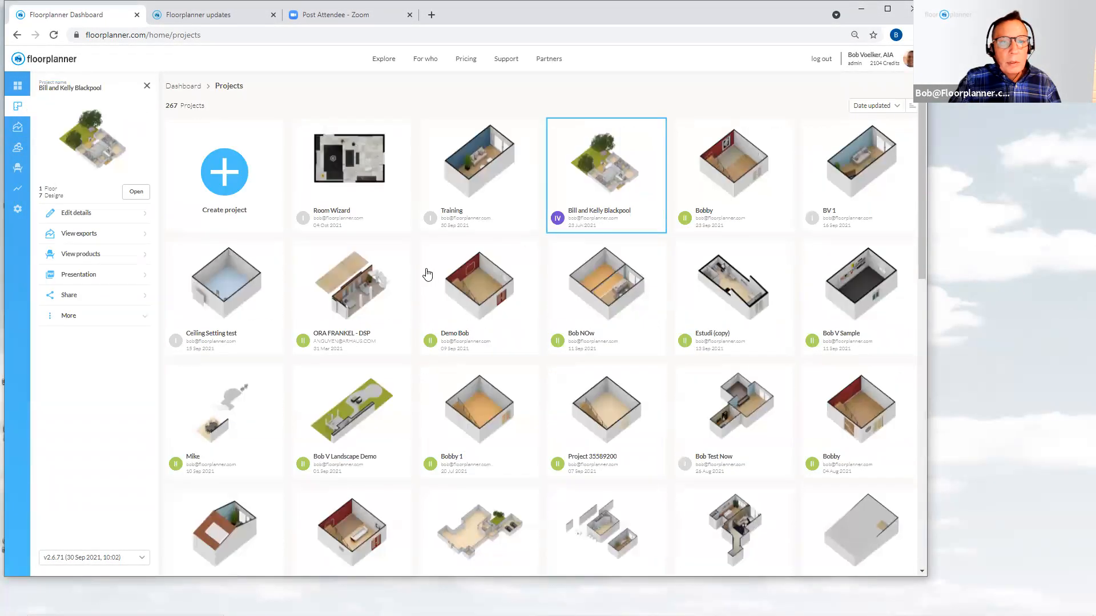
- Open the Training project in the editor and browse the living room furniture objects to the Sofas category
double_click(477, 176)
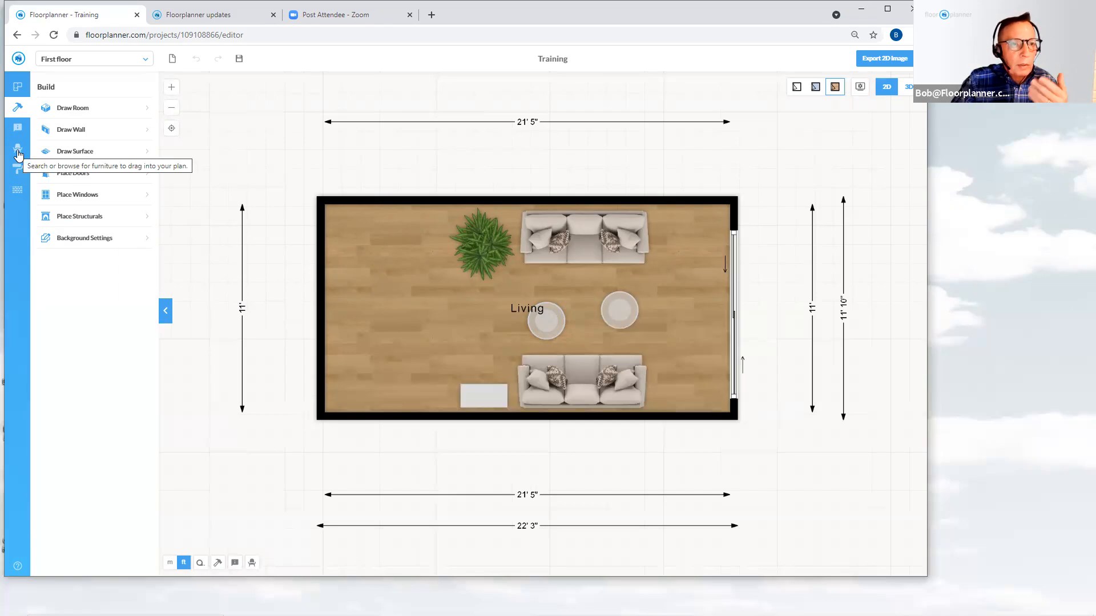
left_click(17, 152)
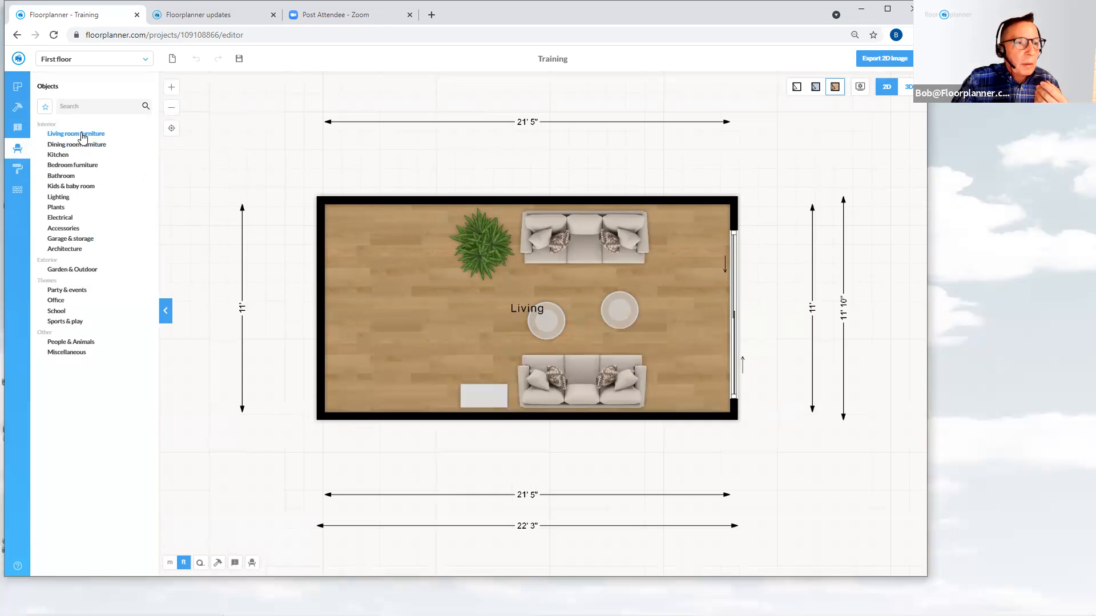
left_click(84, 135)
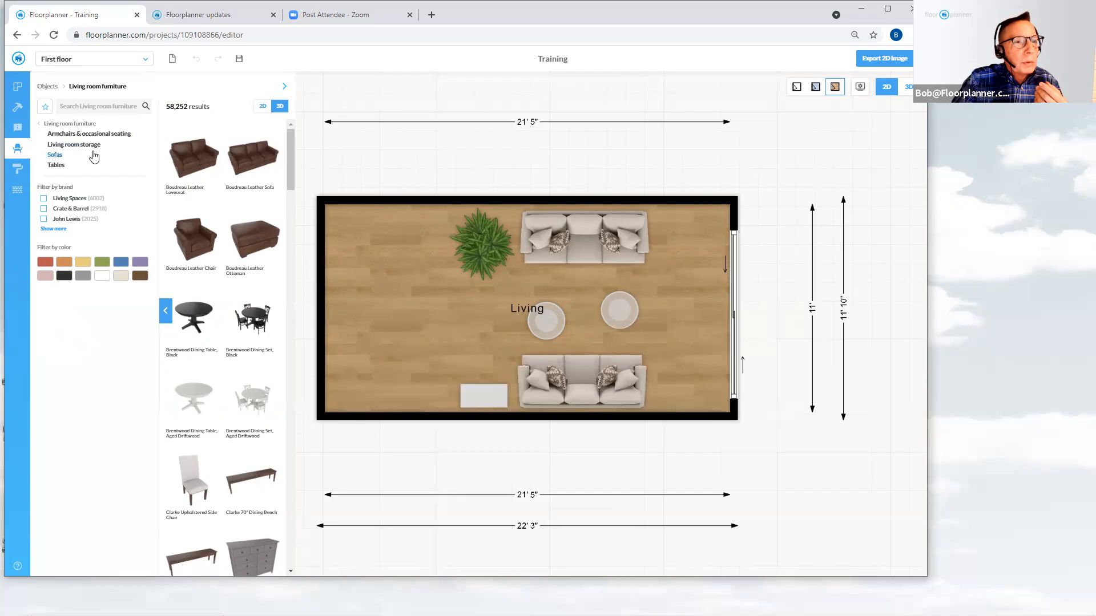
left_click(58, 159)
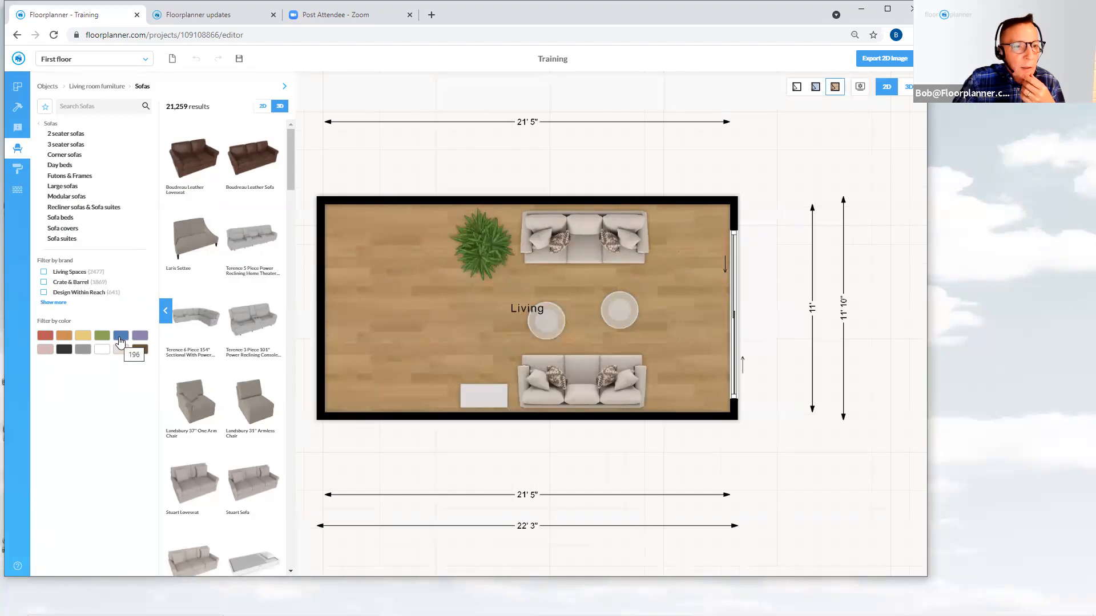
- Filter the sofas by blue and yellow together, and clear both color filters
left_click(120, 338)
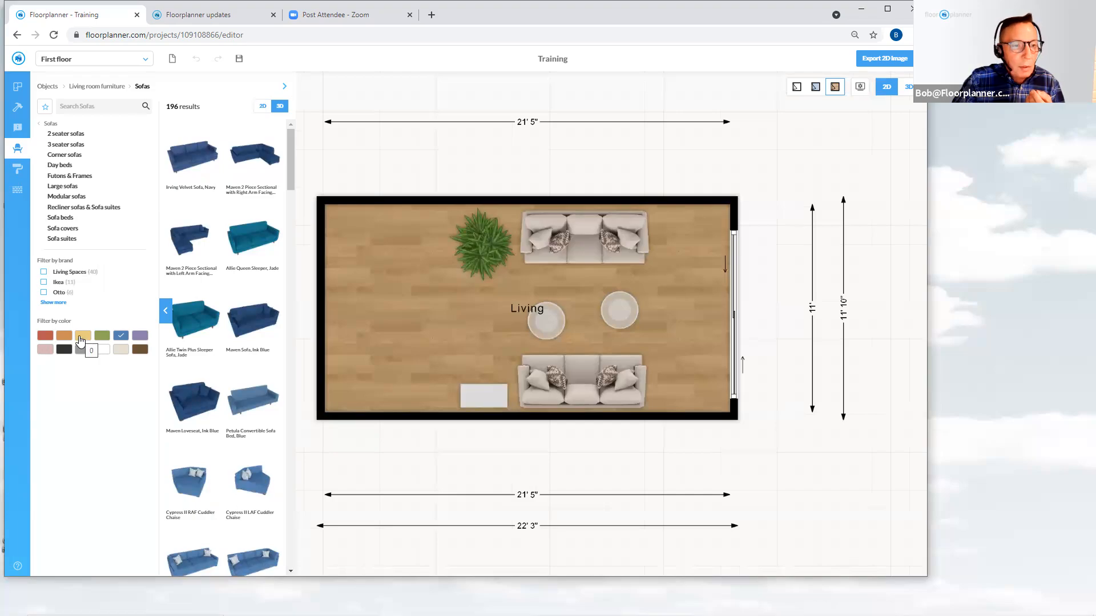
left_click(83, 341)
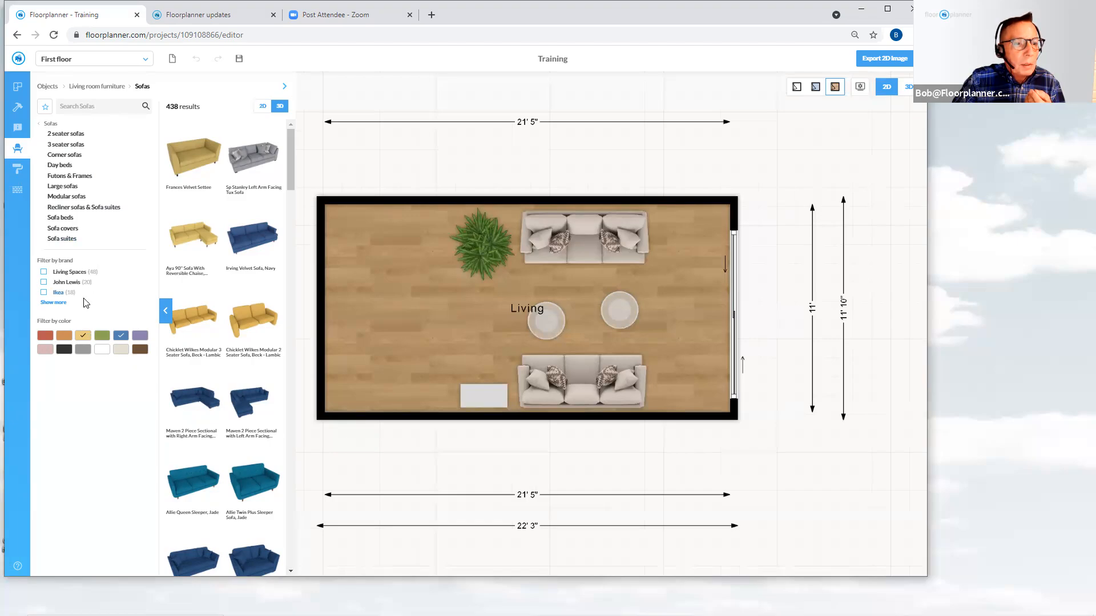
left_click(83, 337)
left_click(119, 341)
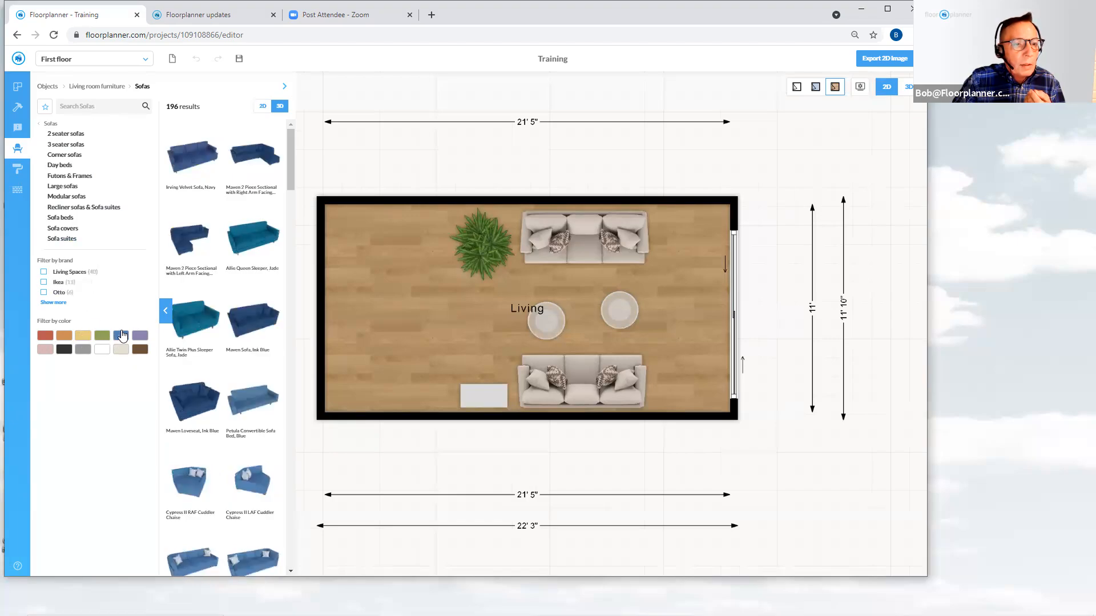
- Search the Sofas category with the combined term "sofa+white"
left_click(98, 105)
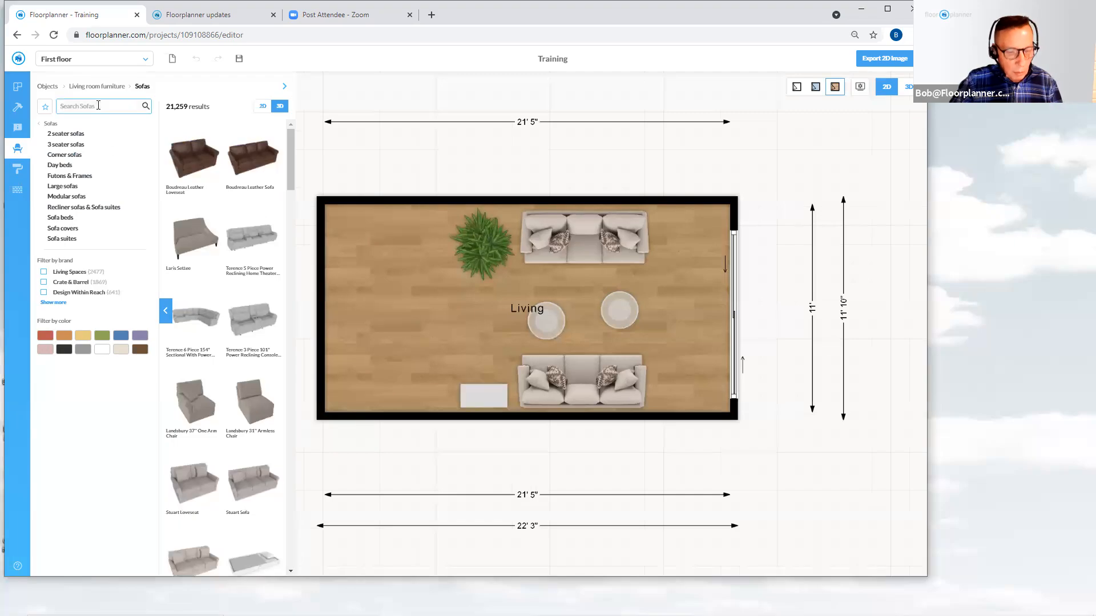
type("sofa+")
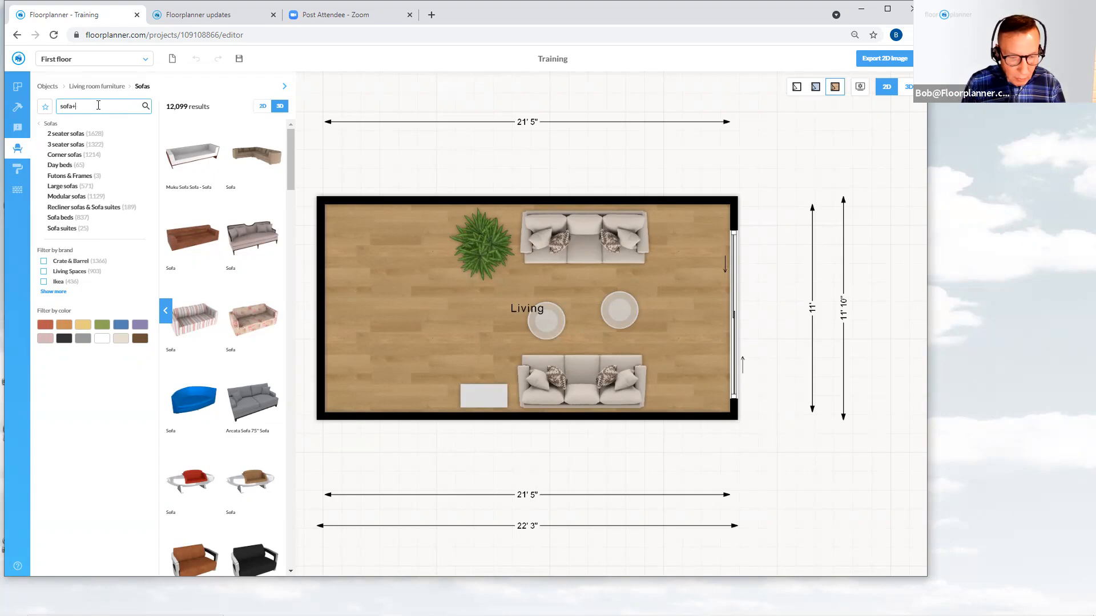
type("w")
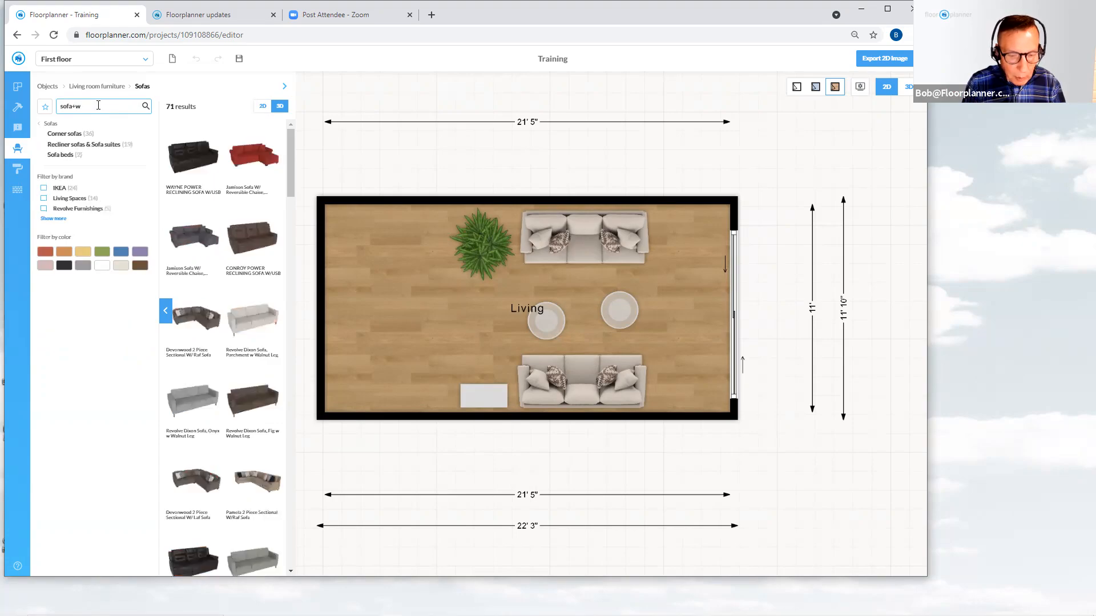
type("hite")
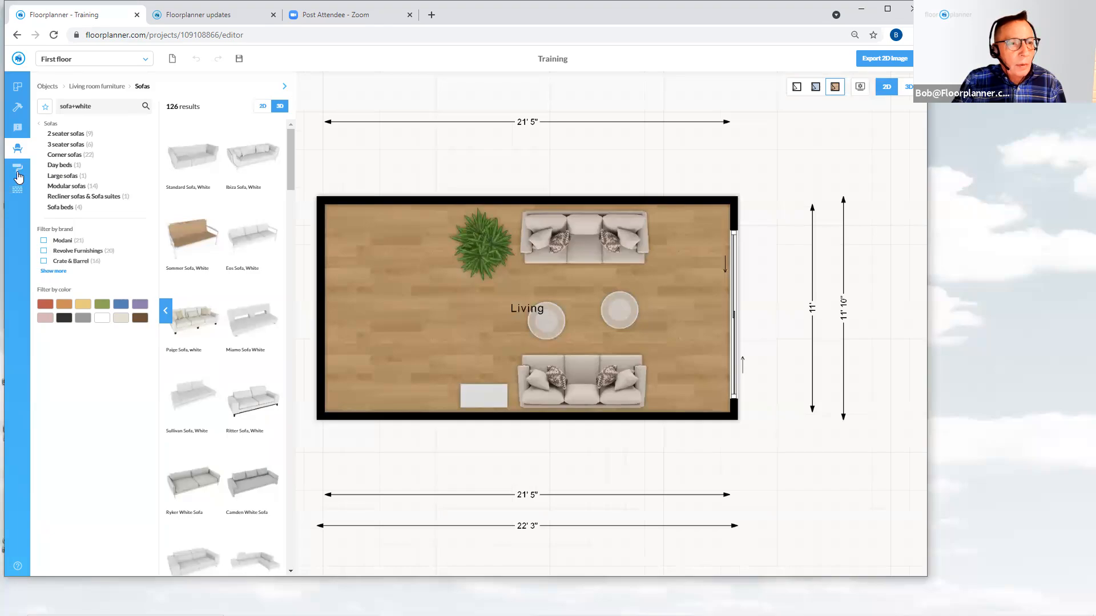
- Pick the Dulux paint color #A7B4C9 from the blue range of the color palette
left_click(18, 176)
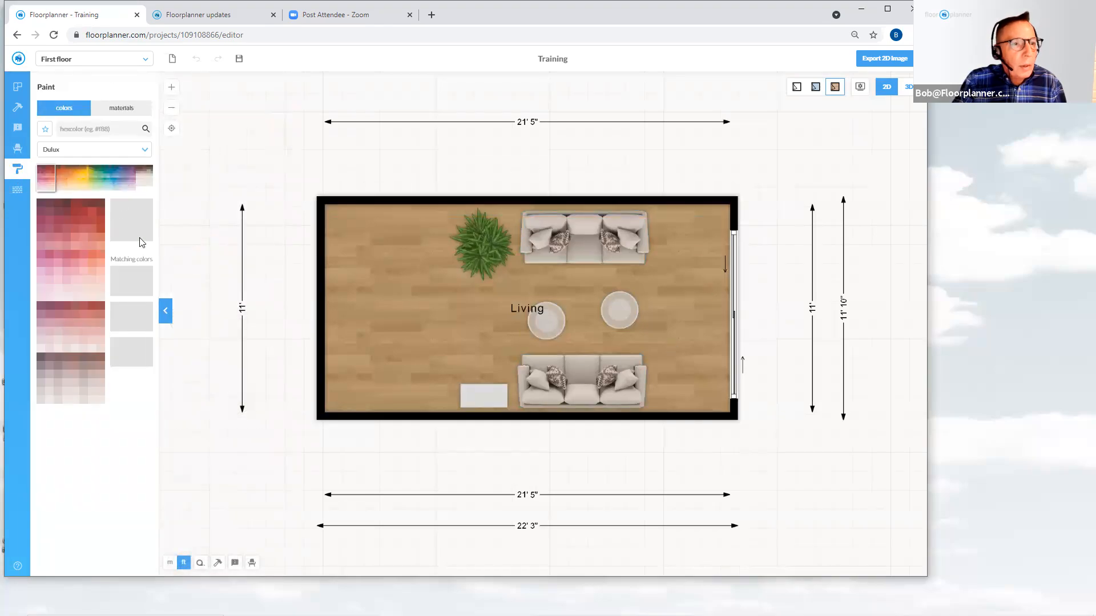
left_click(63, 184)
left_click_drag(63, 184, 133, 183)
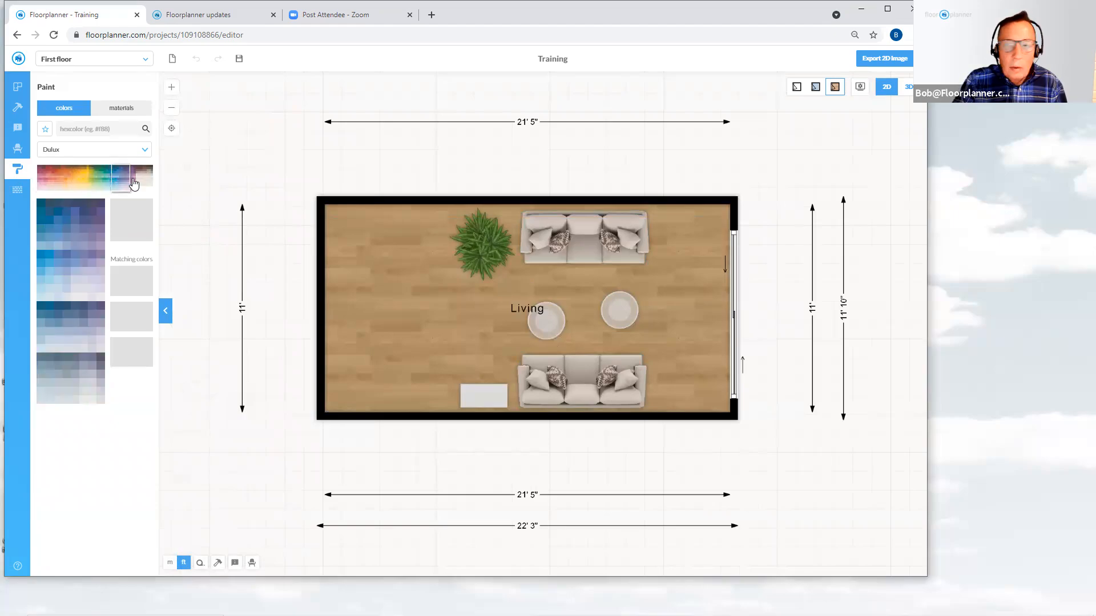
left_click(50, 272)
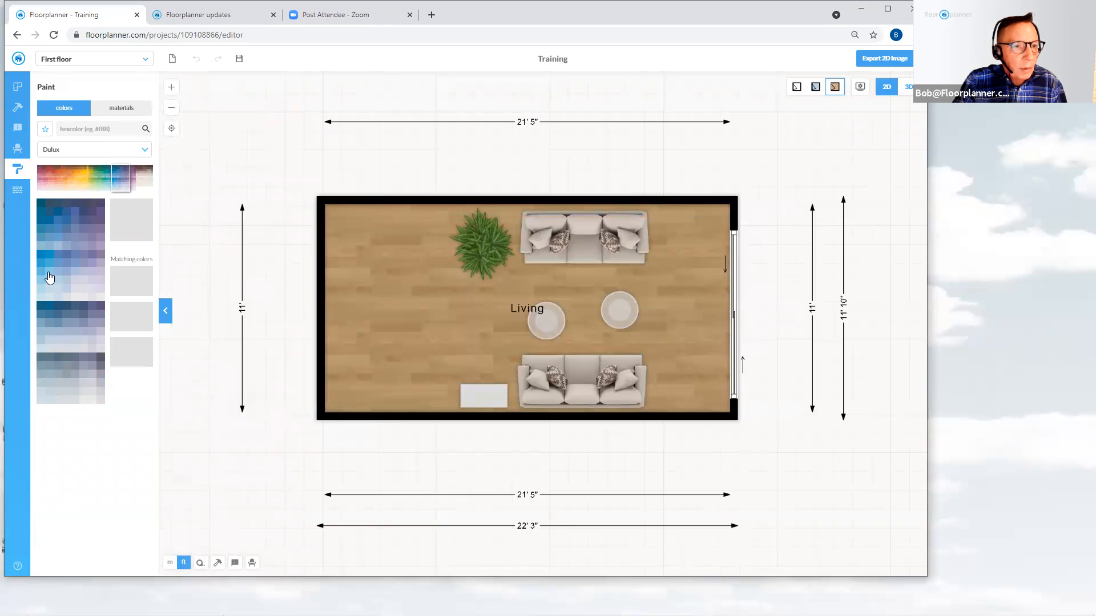
left_click(73, 287)
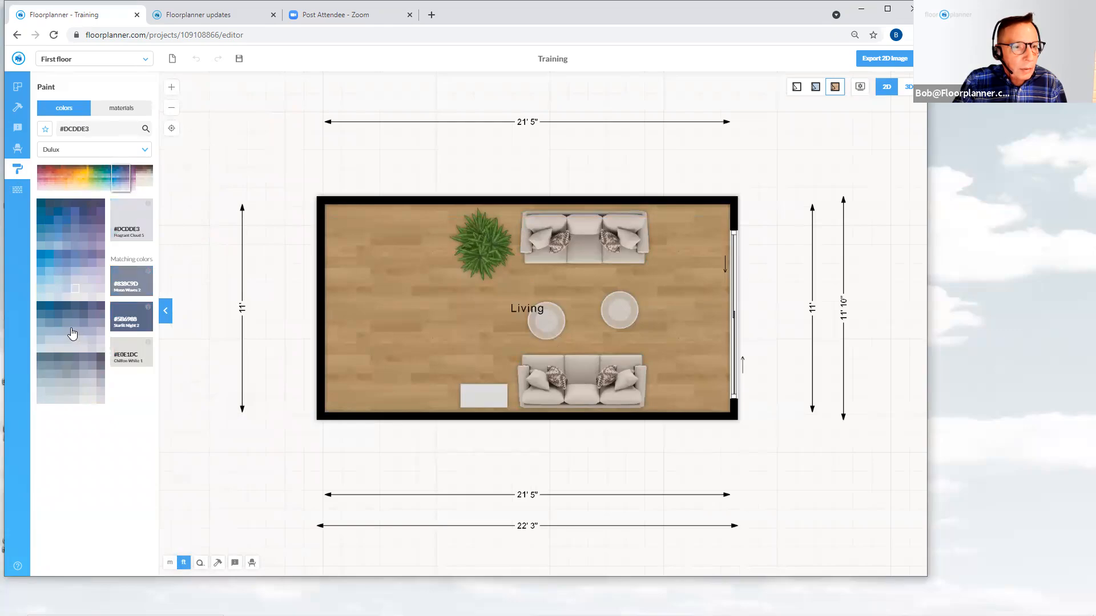
left_click(73, 331)
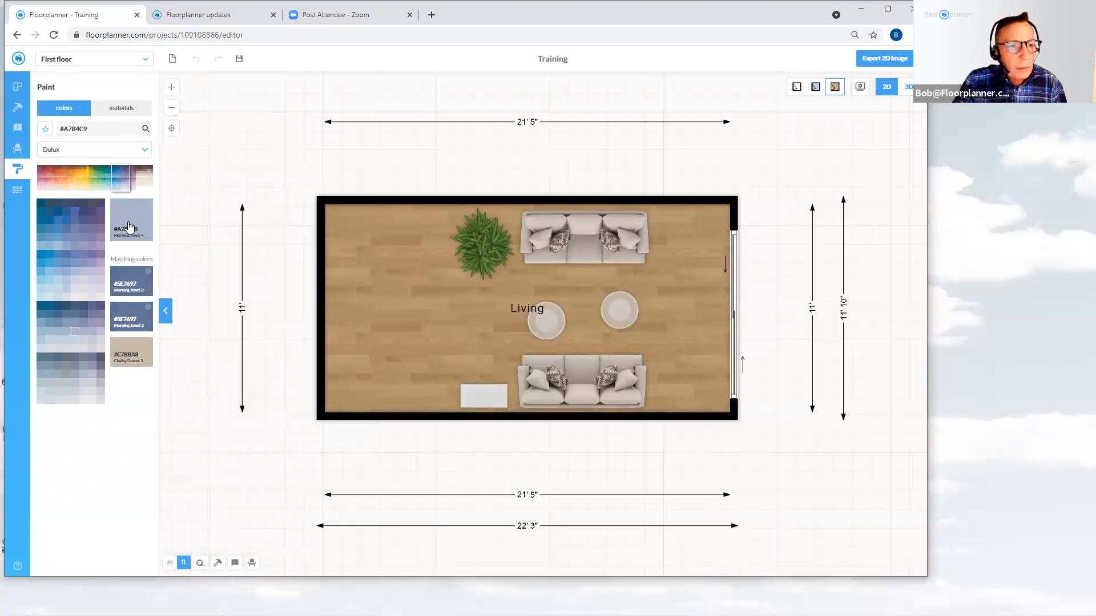
- Paint the upper wall of the Living room with the Dulux color #A7B4C9
mouse_move(129, 227)
left_mouse_down()
mouse_move(377, 164)
mouse_move(515, 167)
left_mouse_up()
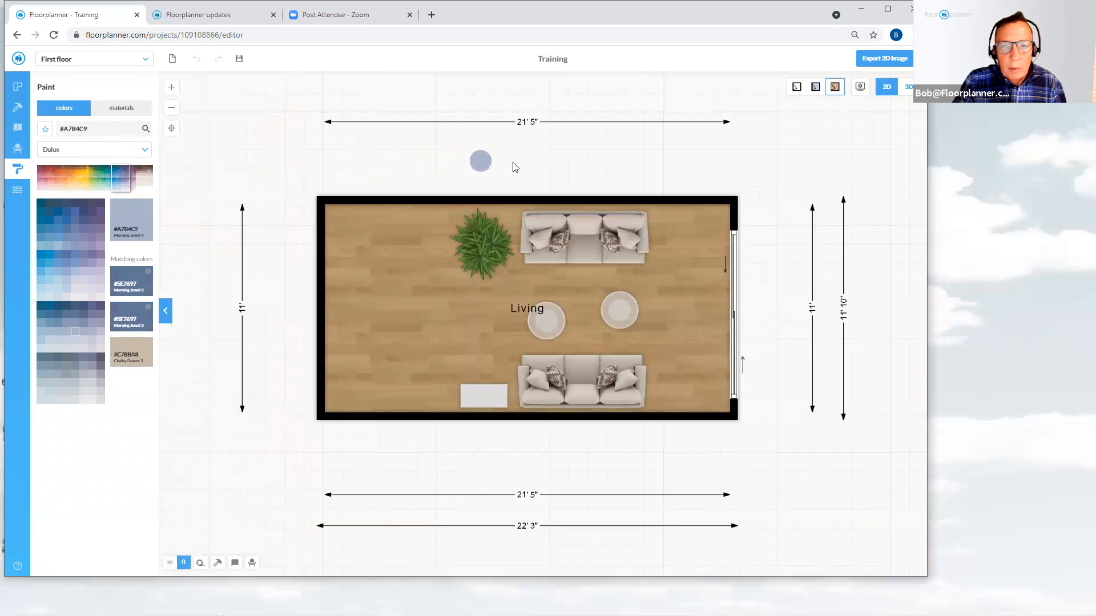
left_click(546, 200)
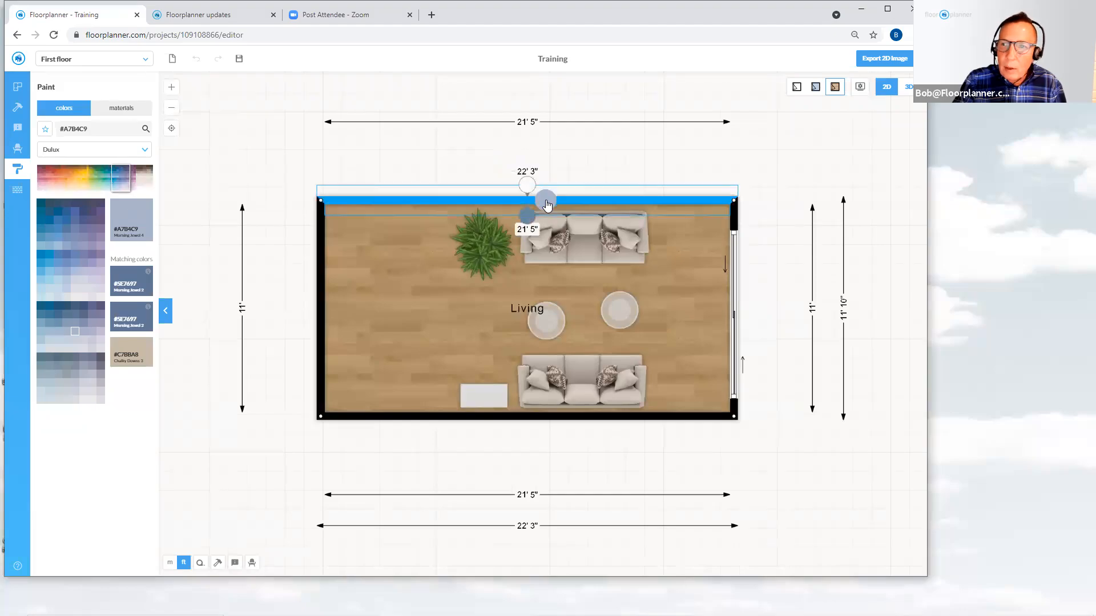
left_click(527, 185)
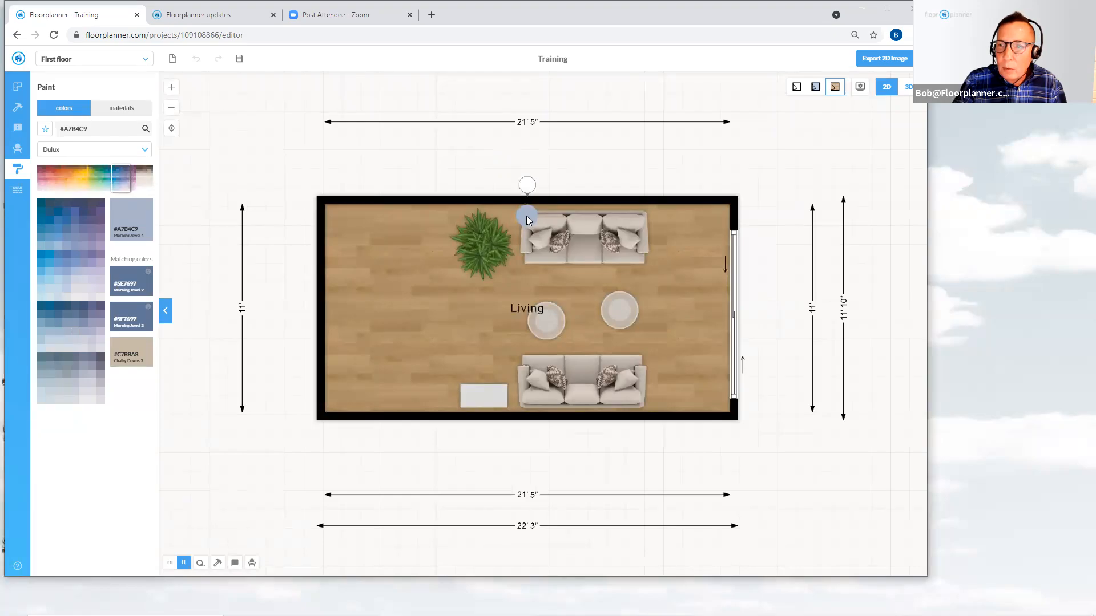
left_click(542, 204)
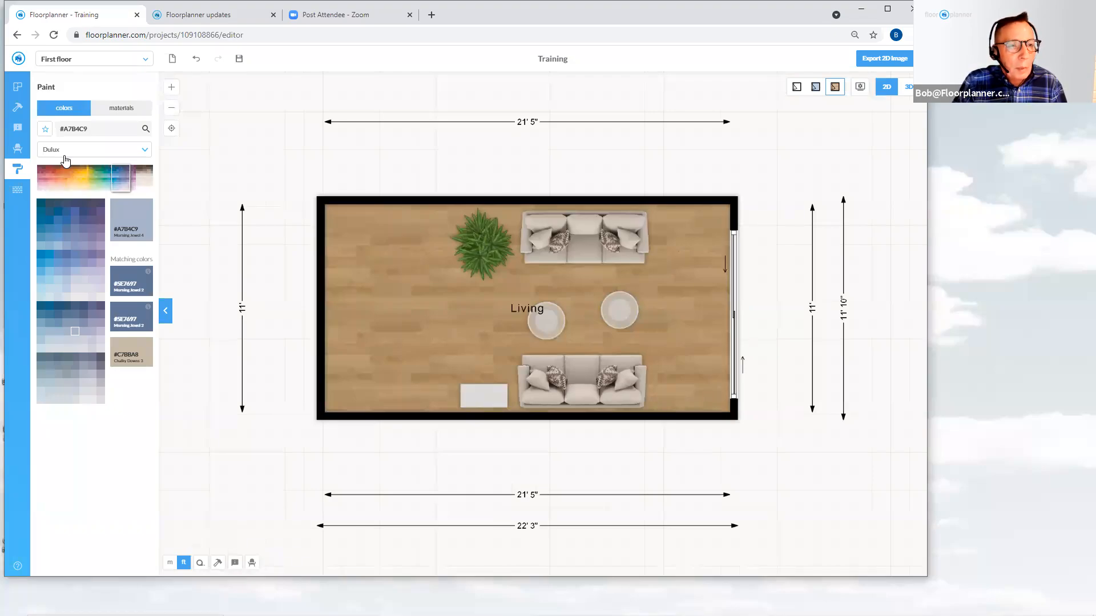
- Switch the paint brand to Benjamin Moore and sample several Designer Classics colors, finishing on Decorator's White #EBEDEA
left_click(146, 151)
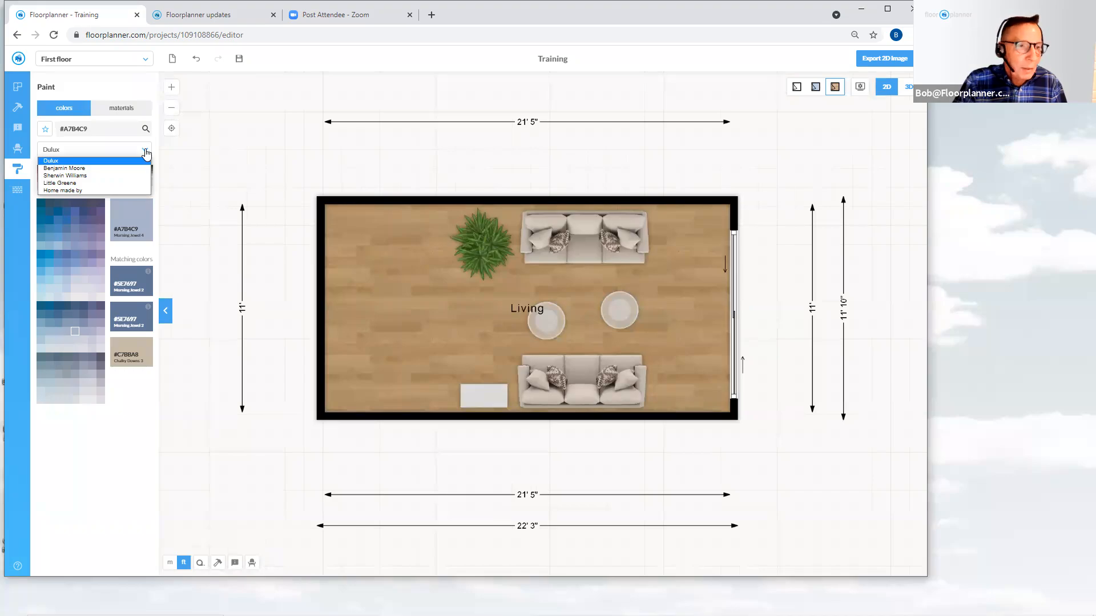
left_click(119, 169)
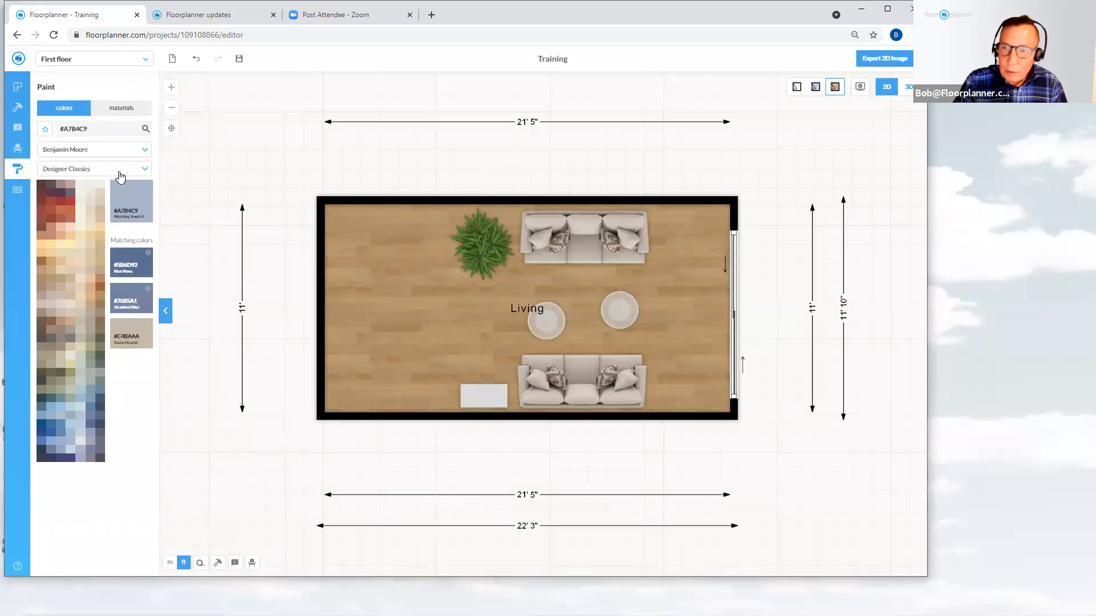
left_click(87, 191)
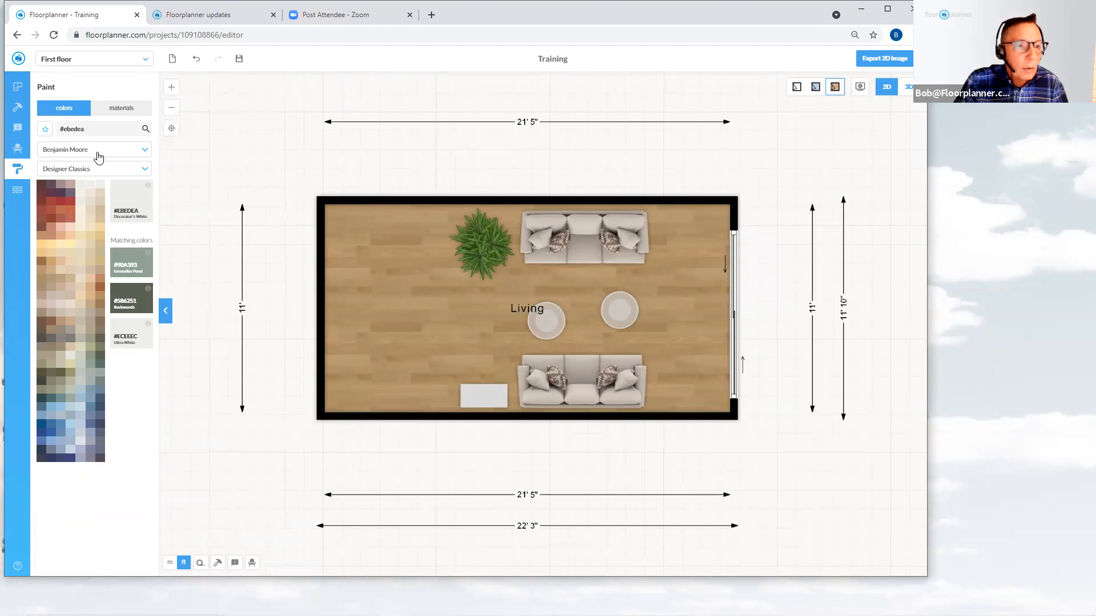
left_click(76, 233)
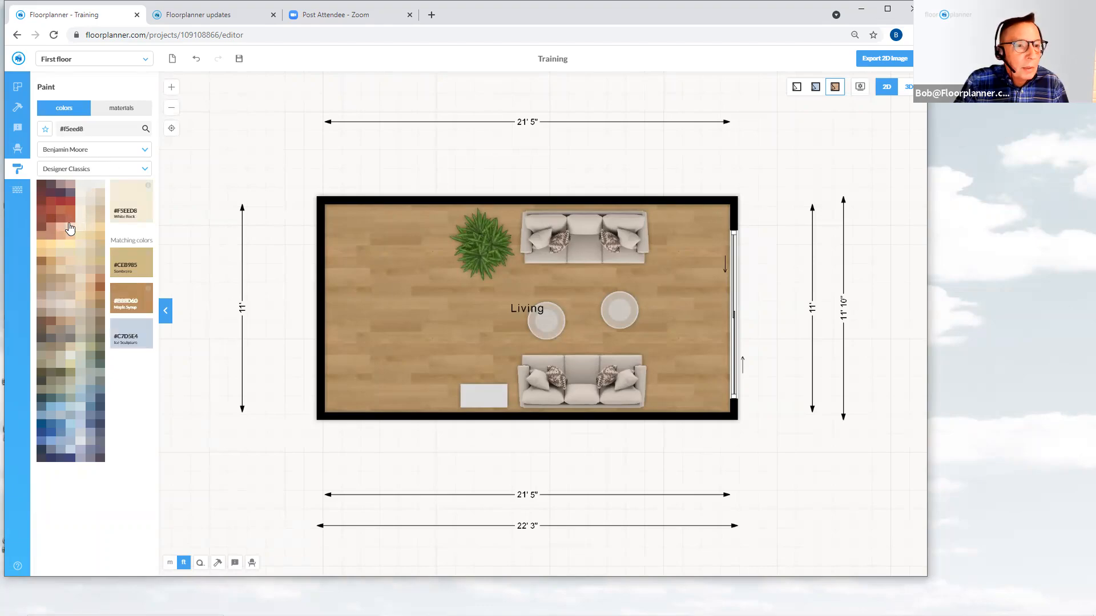
left_click(82, 186)
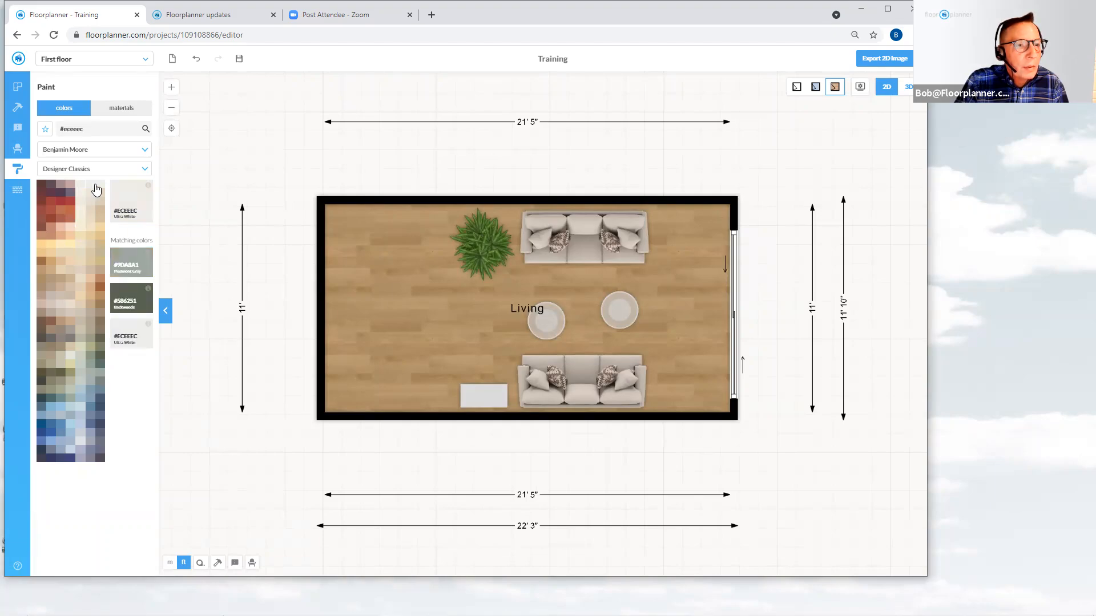
left_click(90, 186)
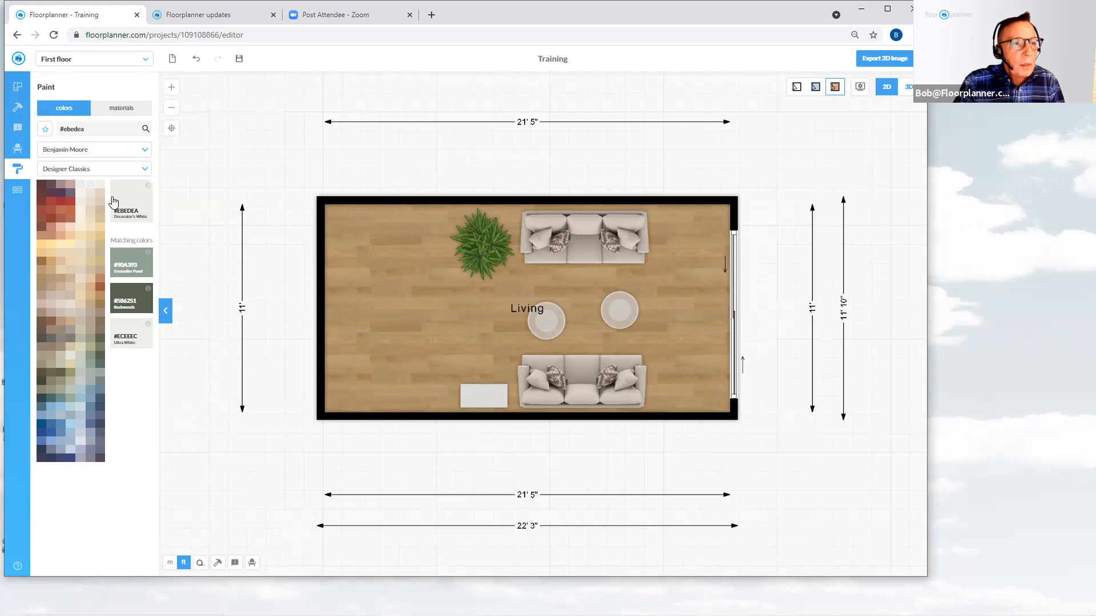
- Show the favorite paint colors and return to the Benjamin Moore palette
left_click(44, 131)
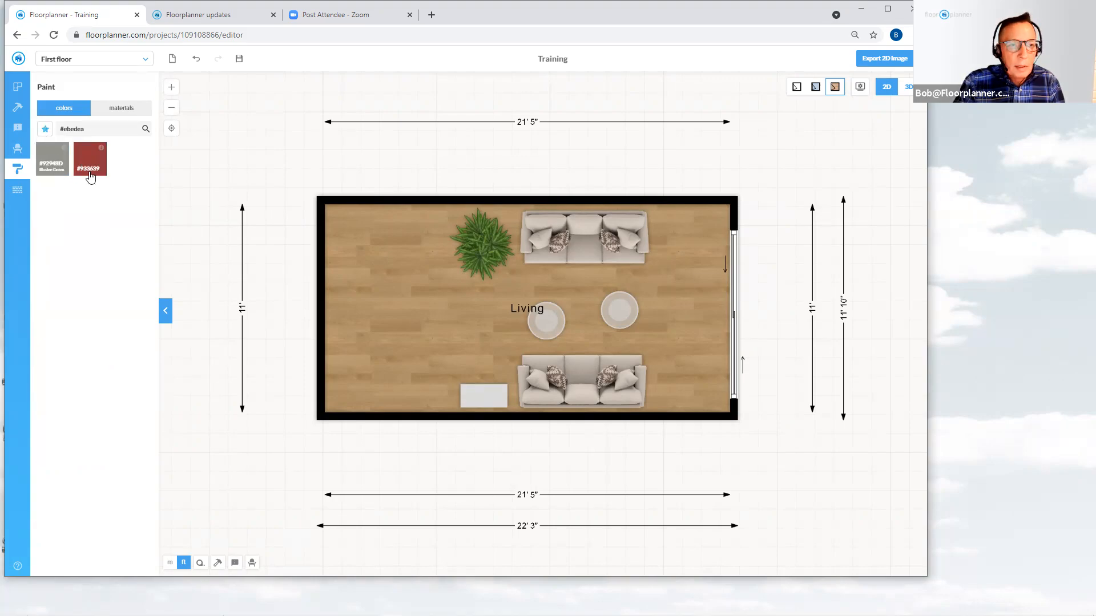
left_click(45, 128)
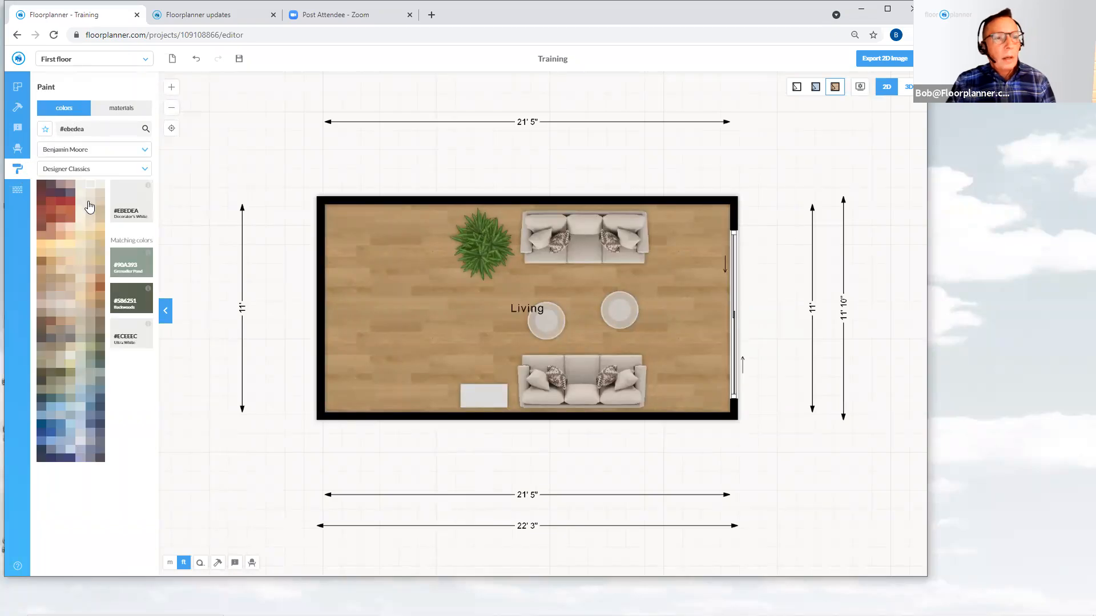